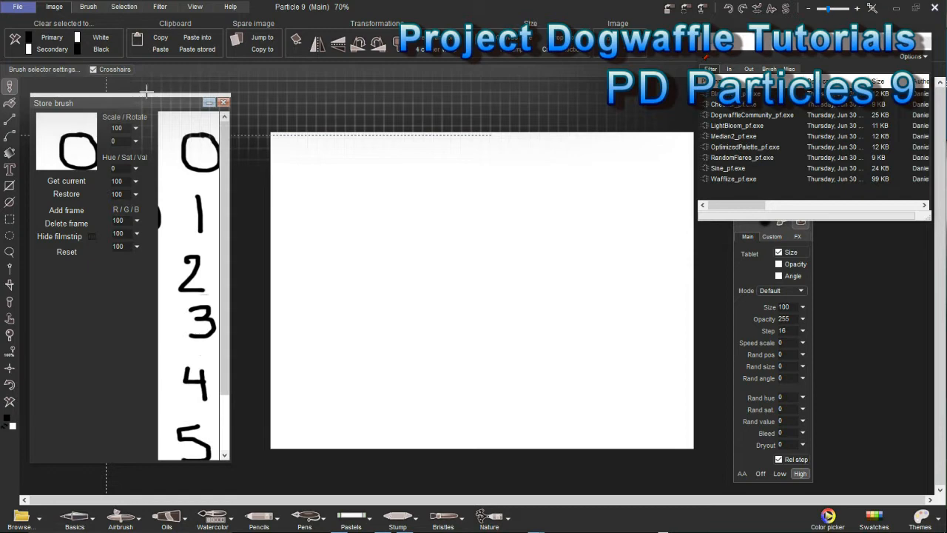
# Step: Rearrange the Store brush and Plugins panels around the blank canvas
pyautogui.moveTo(147, 91); pyautogui.dragTo(163, 248)
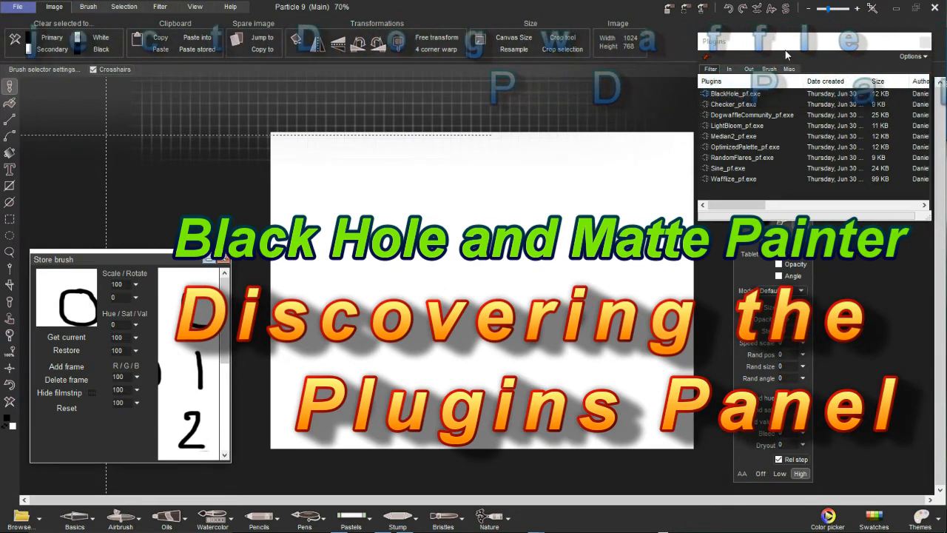
pyautogui.moveTo(830, 42)
pyautogui.mouseDown()
pyautogui.moveTo(814, 42)
pyautogui.moveTo(843, 43)
pyautogui.moveTo(835, 48)
pyautogui.mouseUp()
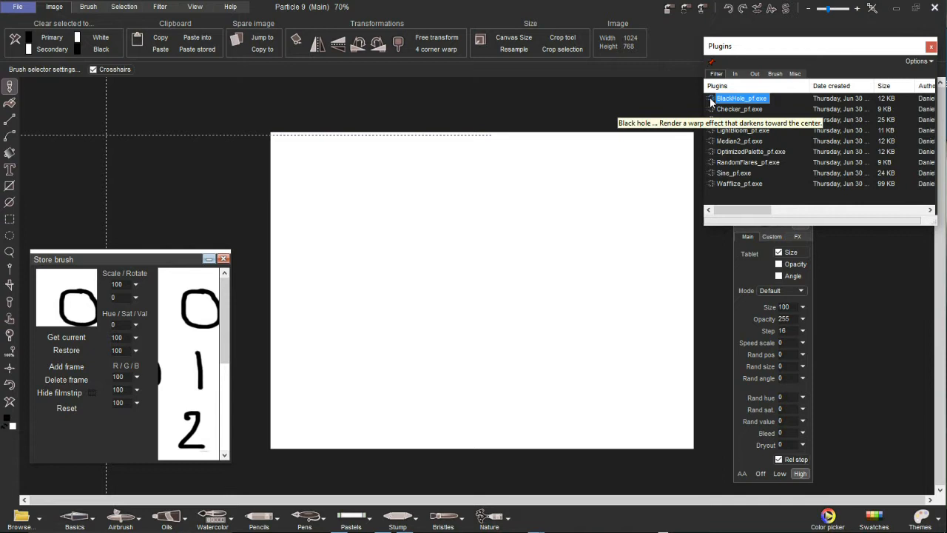
pyautogui.moveTo(765, 46)
pyautogui.mouseDown()
pyautogui.moveTo(727, 57)
pyautogui.moveTo(752, 47)
pyautogui.mouseUp()
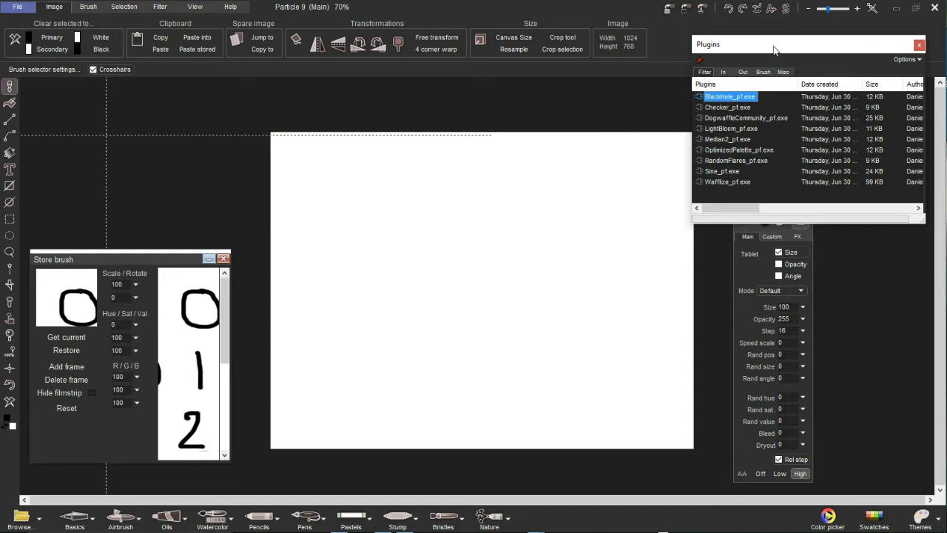
pyautogui.moveTo(773, 46)
pyautogui.mouseDown()
pyautogui.moveTo(678, 82)
pyautogui.moveTo(763, 45)
pyautogui.mouseUp()
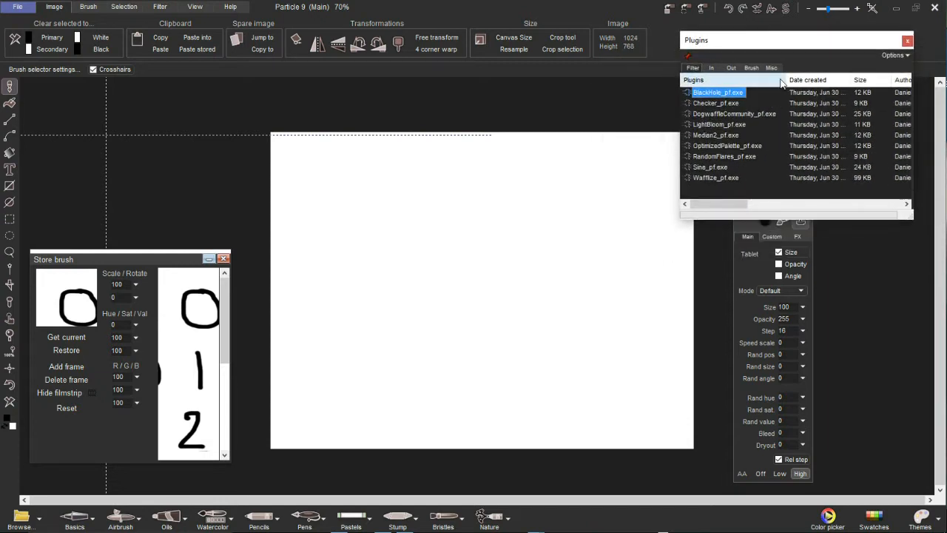
# Step: Browse the Filter and Brush categories in the Plugins panel to see which plugins each one offers
pyautogui.click(694, 68)
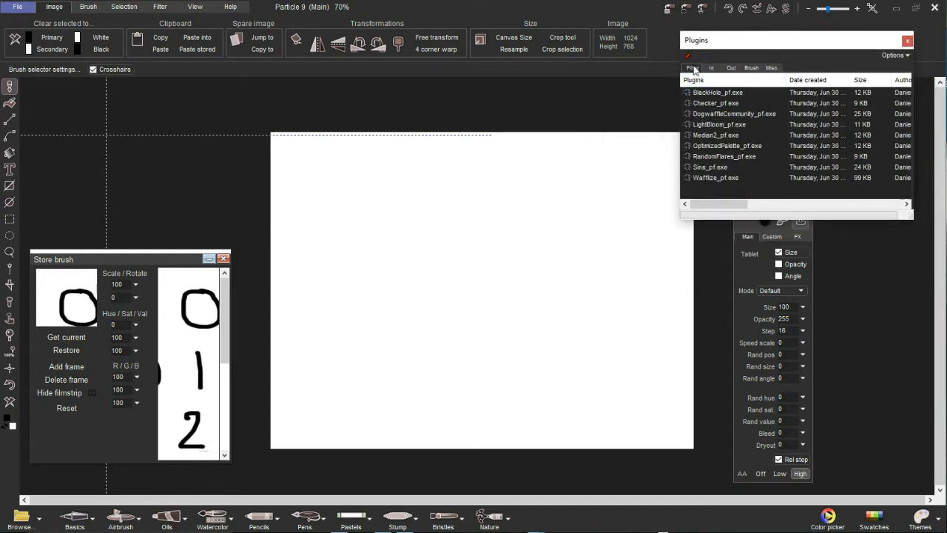
pyautogui.click(751, 67)
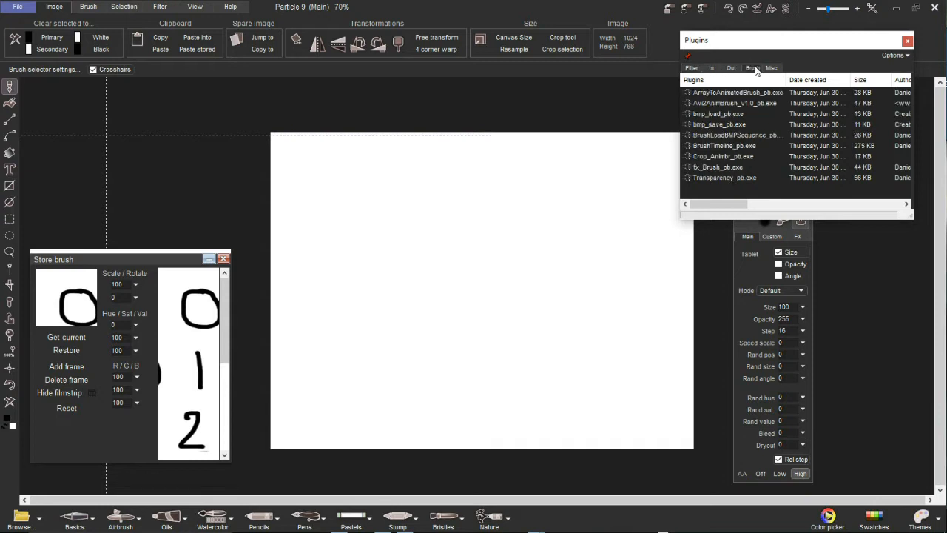
pyautogui.click(698, 95)
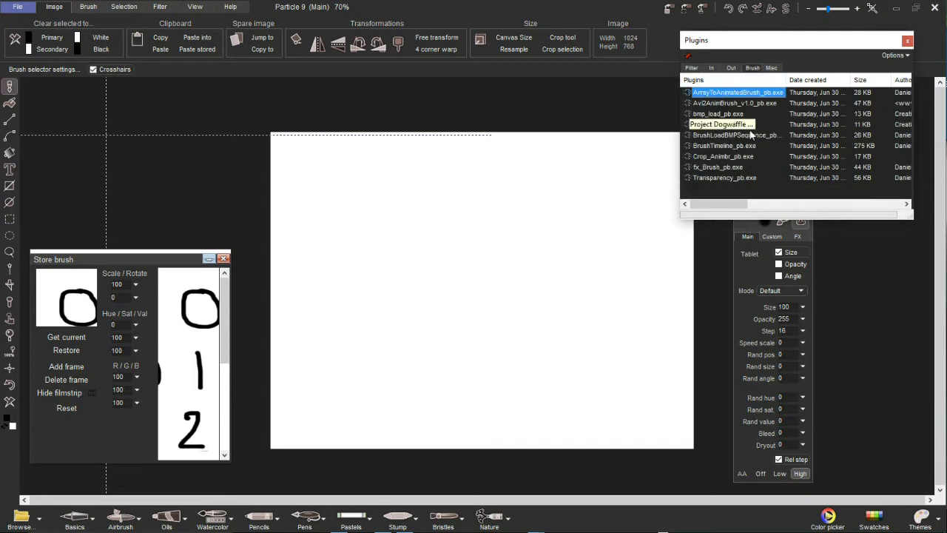
pyautogui.click(691, 68)
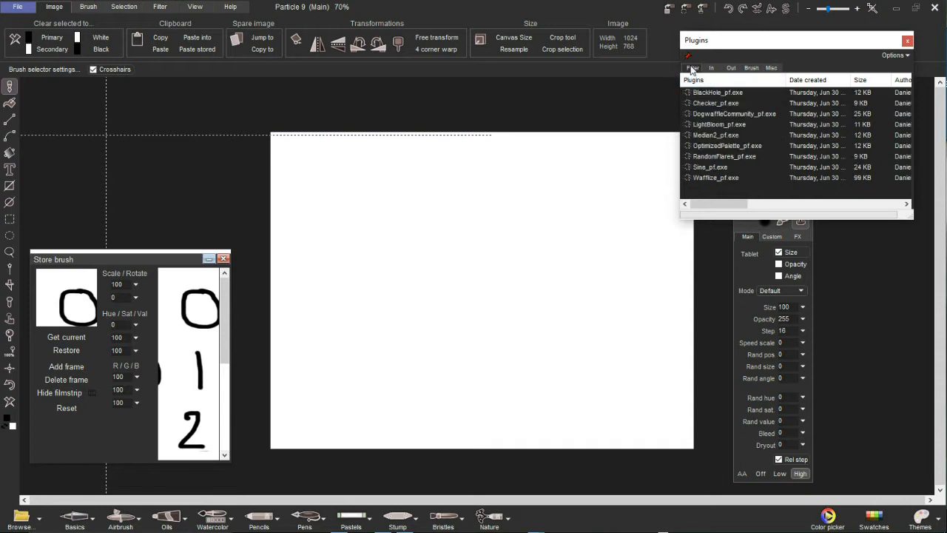
# Step: Close the Plugins panel and minimize the Store brush panel
pyautogui.moveTo(807, 40); pyautogui.dragTo(781, 91)
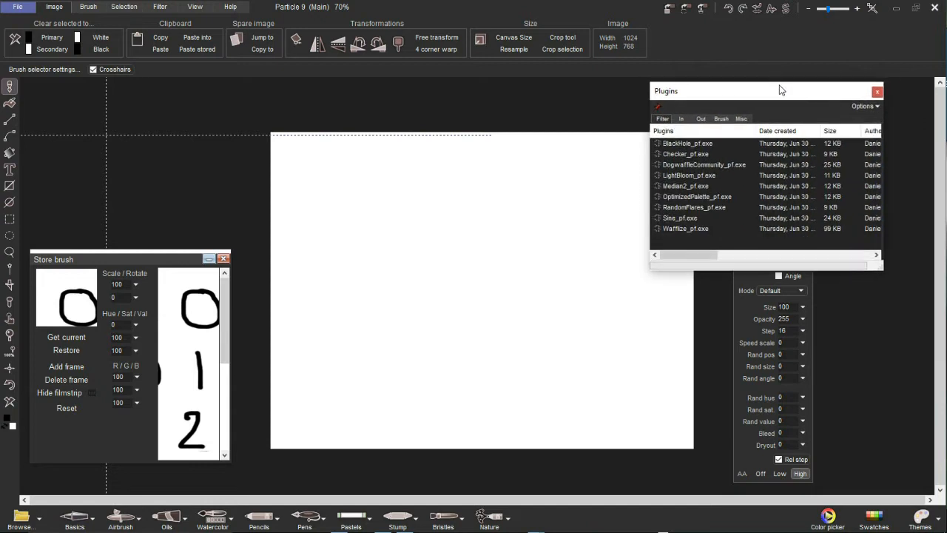
pyautogui.click(875, 92)
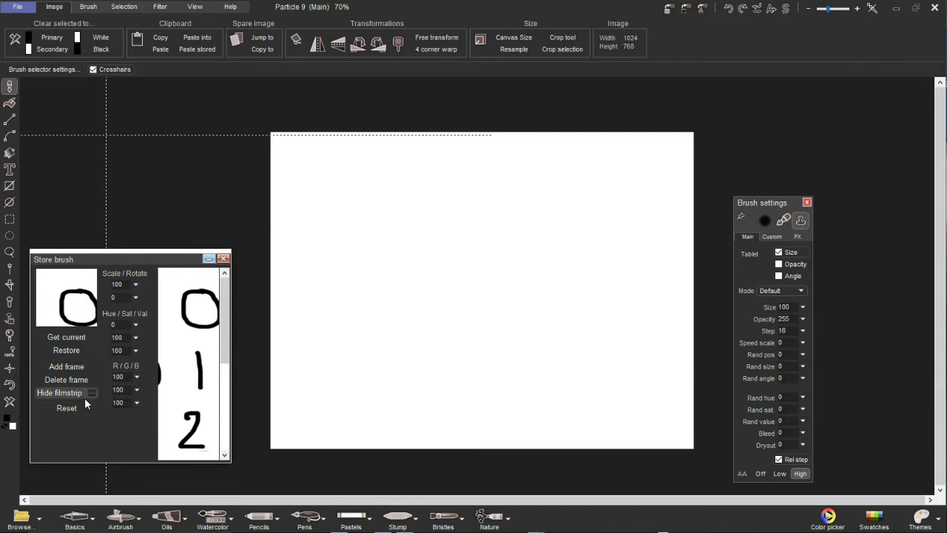
pyautogui.click(209, 258)
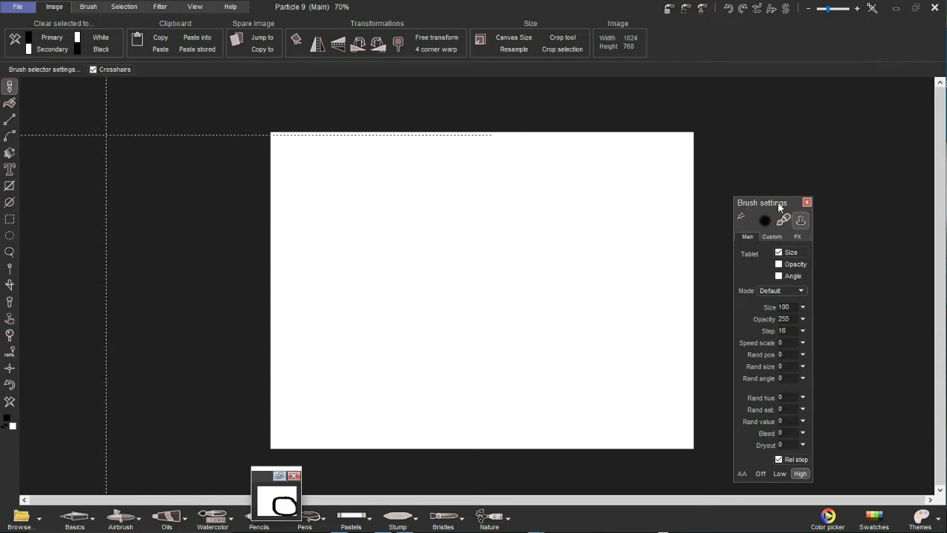
# Step: Move the Brush settings panel to the opposite side of the canvas, beside the drawing tools
pyautogui.moveTo(784, 204)
pyautogui.mouseDown()
pyautogui.moveTo(101, 148)
pyautogui.moveTo(111, 141)
pyautogui.mouseUp()
pyautogui.scroll(1, 181, 195)
pyautogui.scroll(-2, 185, 198)
pyautogui.scroll(1, 188, 202)
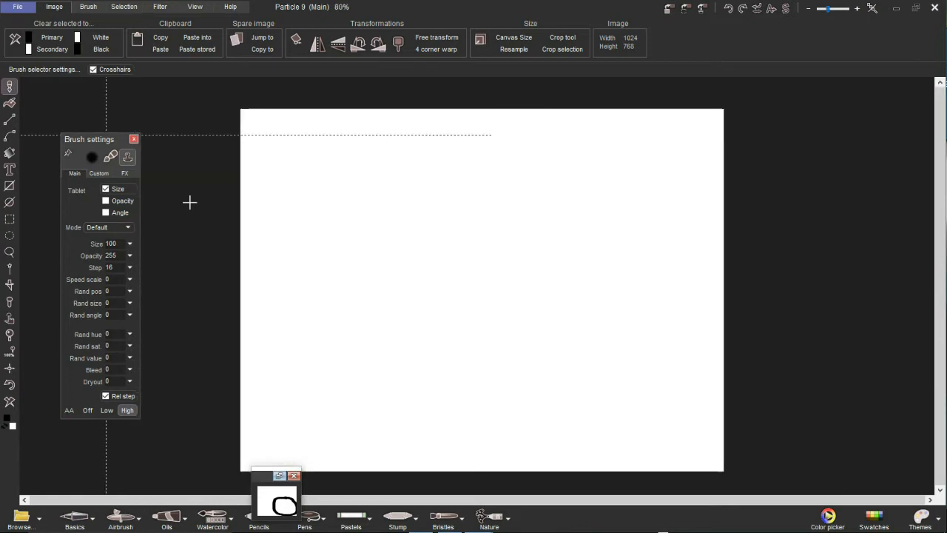
# Step: Examine the built-in Render and Combine filter lists without applying any filter
pyautogui.click(160, 8)
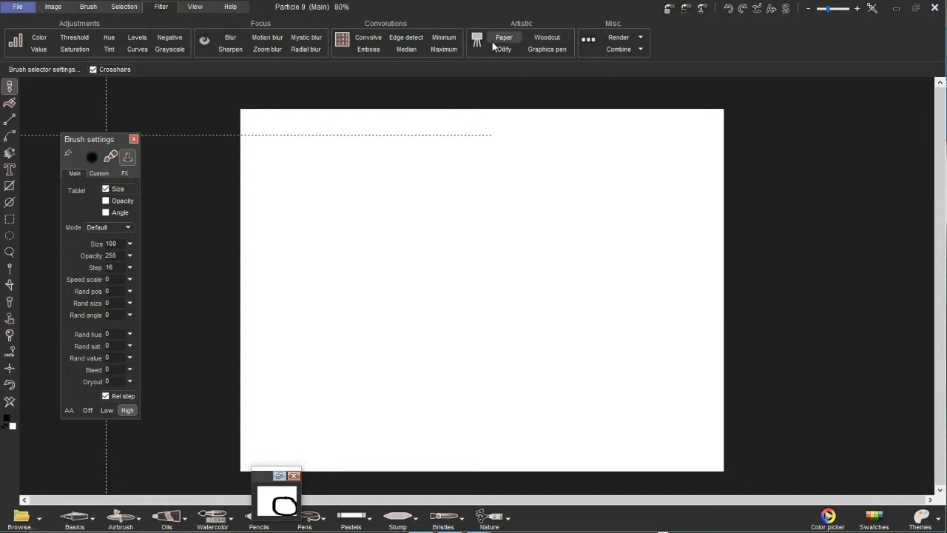
pyautogui.click(631, 39)
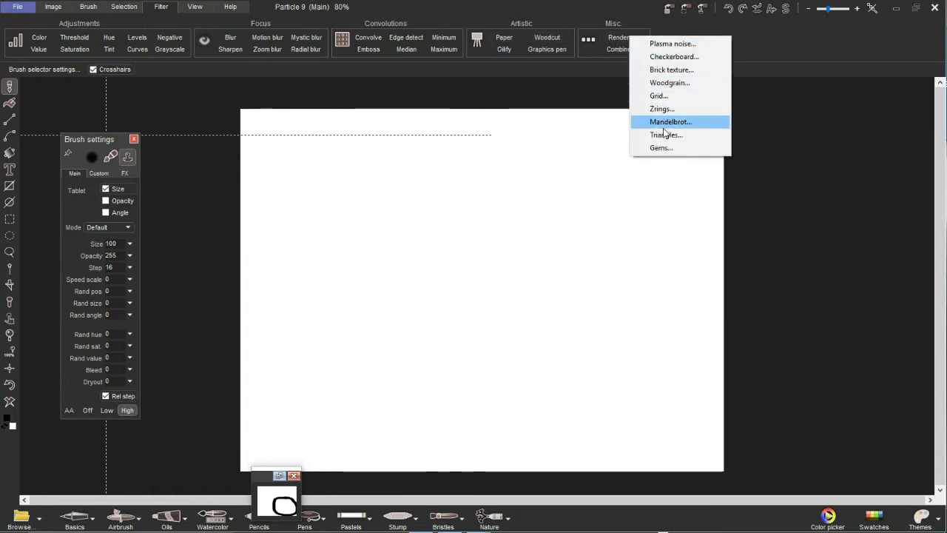
pyautogui.click(770, 34)
pyautogui.click(621, 49)
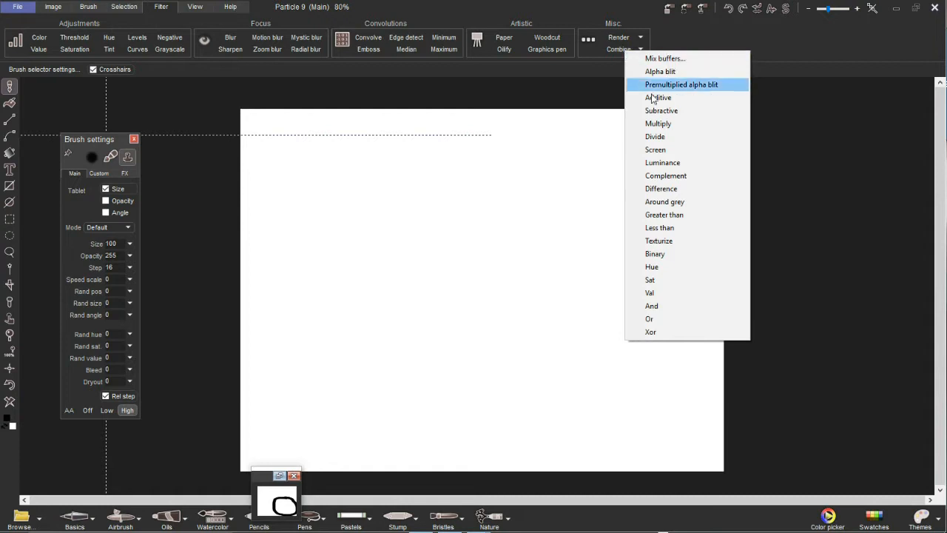
pyautogui.click(674, 39)
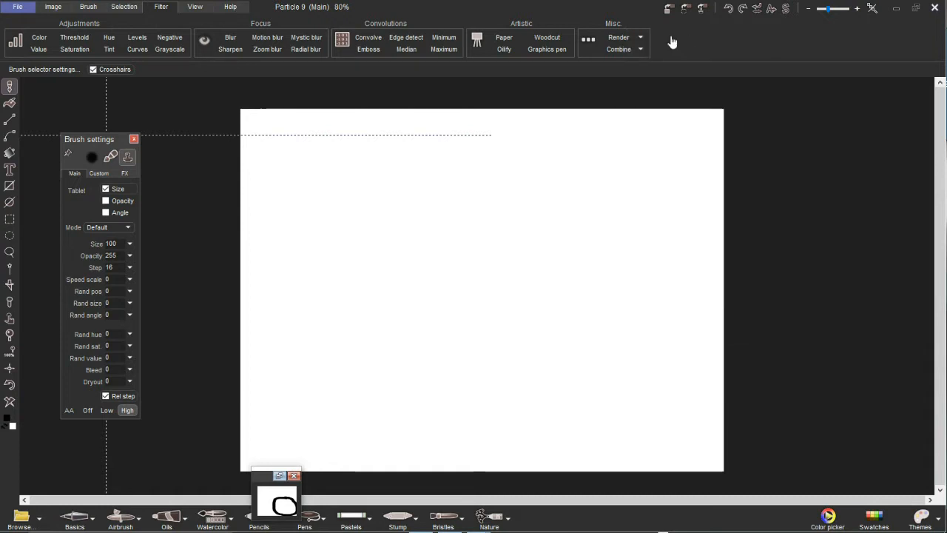
pyautogui.click(624, 38)
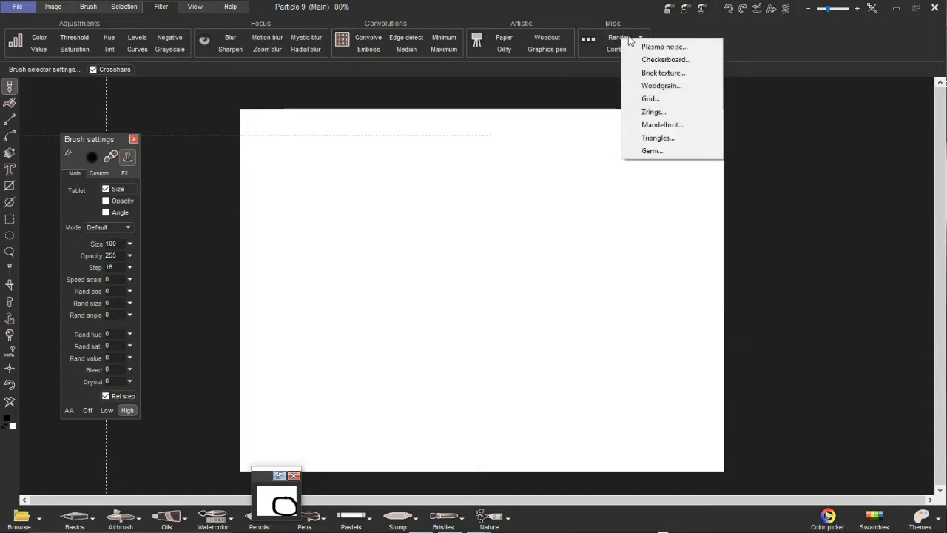
pyautogui.click(796, 43)
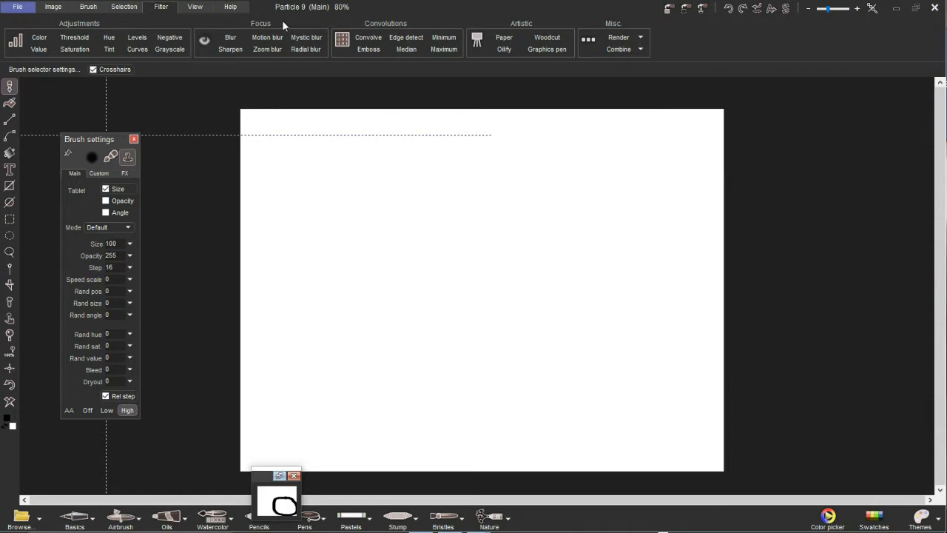
# Step: Look up the entry for opening the plugin options panel in the keyboard shortcut reference, and close the reference
pyautogui.click(230, 8)
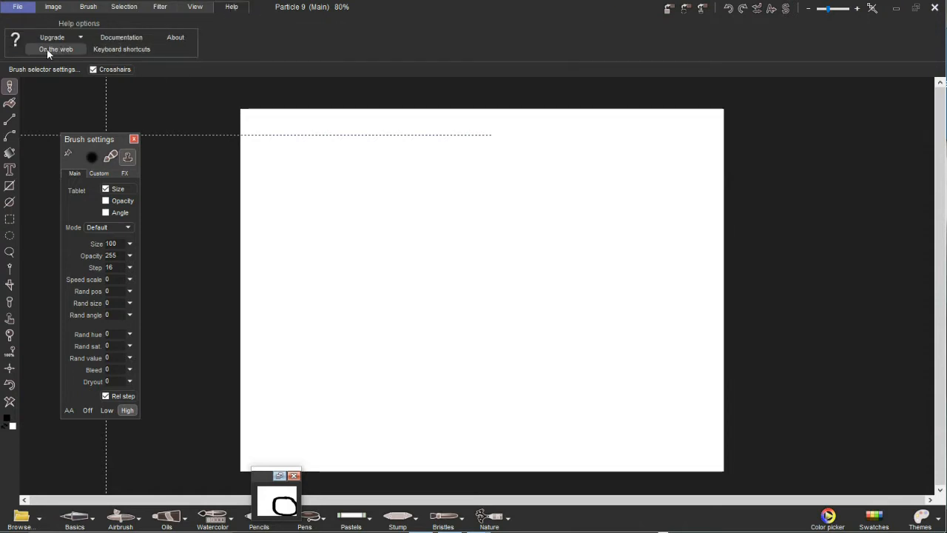
pyautogui.click(130, 50)
pyautogui.moveTo(174, 21); pyautogui.dragTo(696, 48)
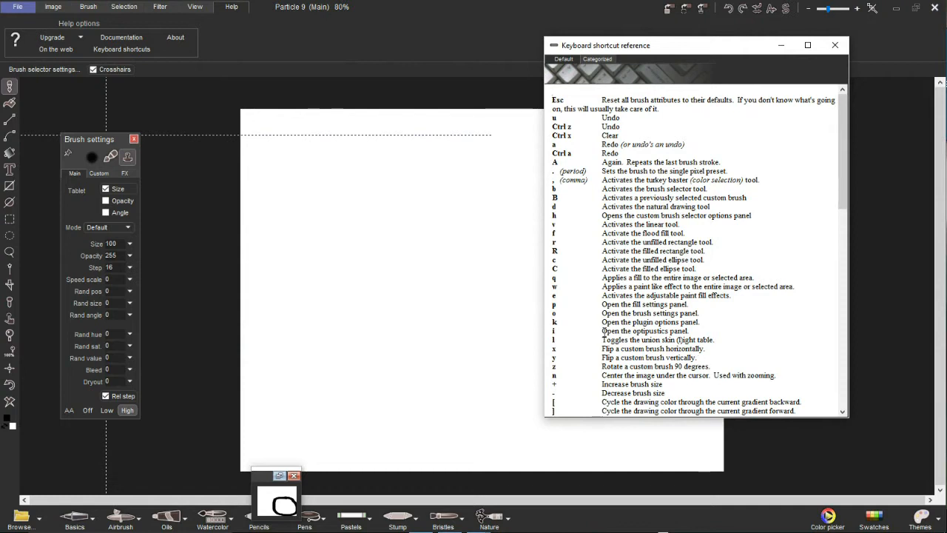
pyautogui.tripleClick(554, 323)
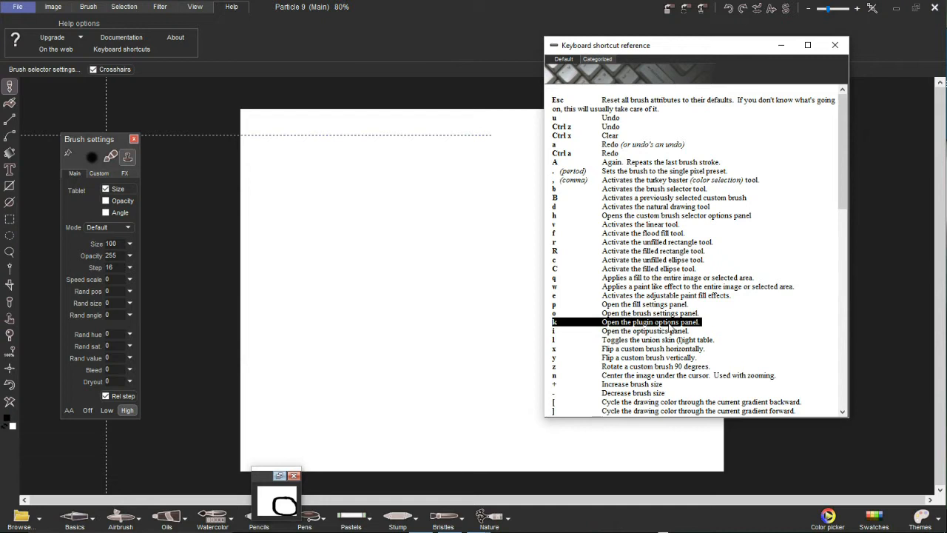
pyautogui.click(835, 45)
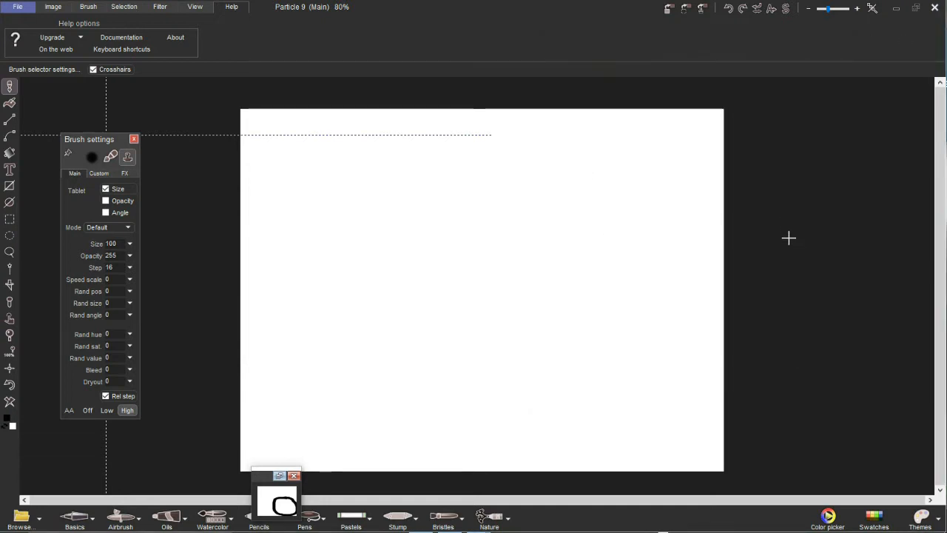
pyautogui.press('k')
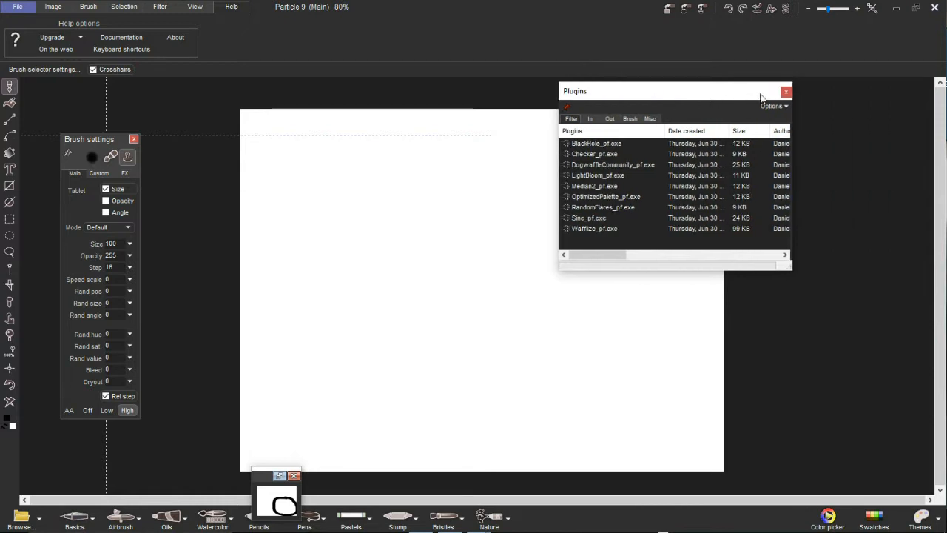
pyautogui.click(785, 93)
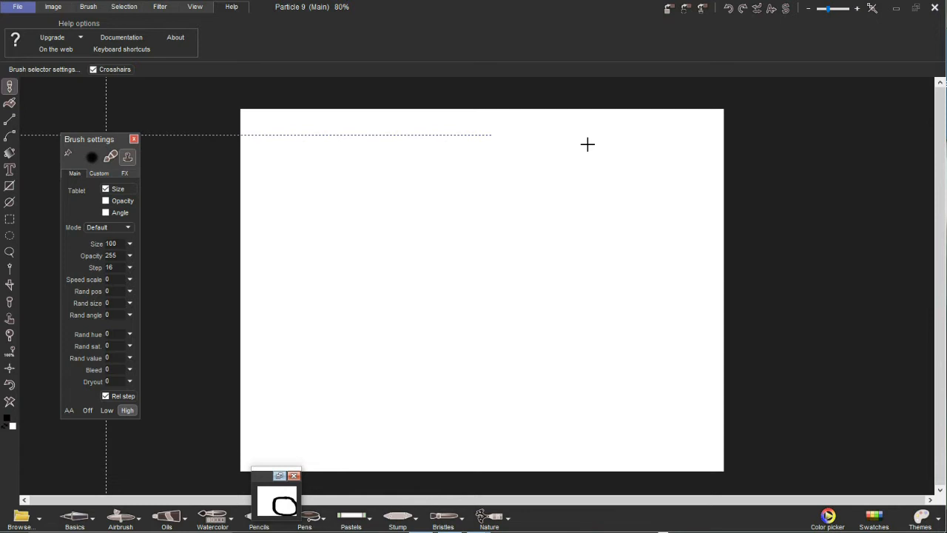
pyautogui.moveTo(103, 140)
pyautogui.mouseDown()
pyautogui.moveTo(146, 130)
pyautogui.moveTo(75, 109)
pyautogui.moveTo(94, 104)
pyautogui.mouseUp()
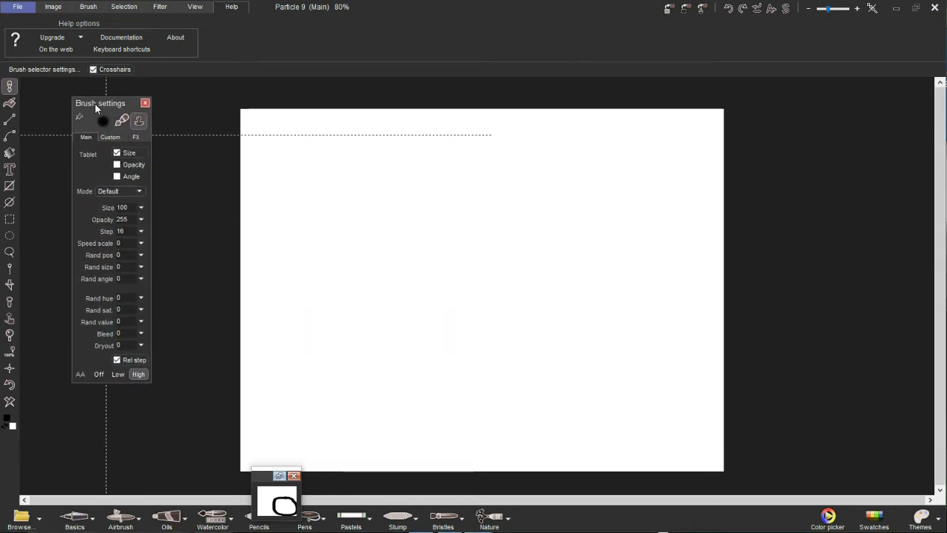
pyautogui.hotkey('ctrl', 'p')
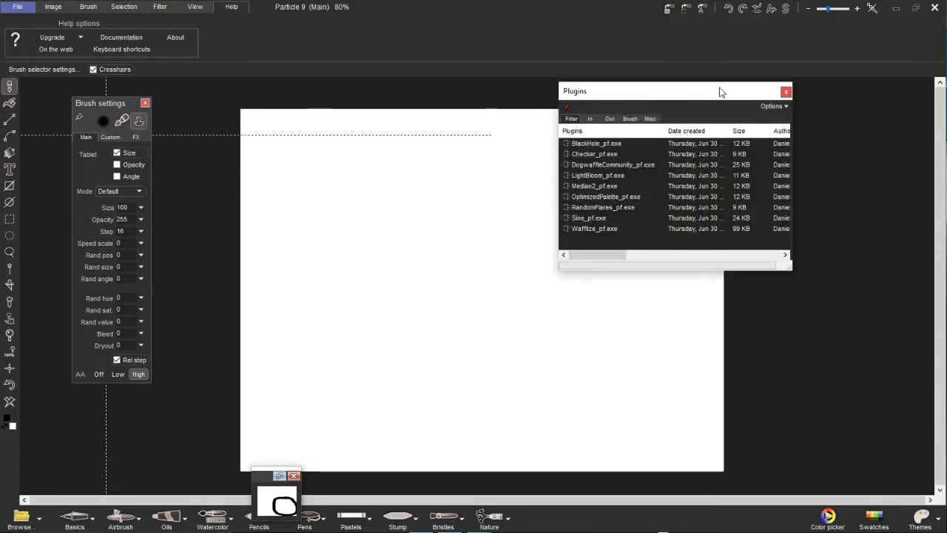
pyautogui.click(786, 91)
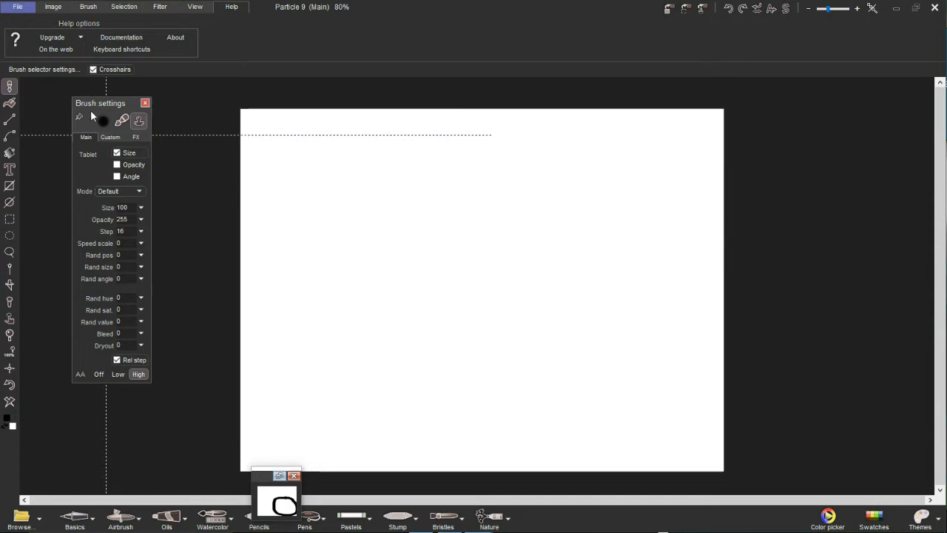
# Step: Shift the Brush settings panel closer to the drawing tools and open the Plugins panel
pyautogui.moveTo(95, 102); pyautogui.dragTo(75, 111)
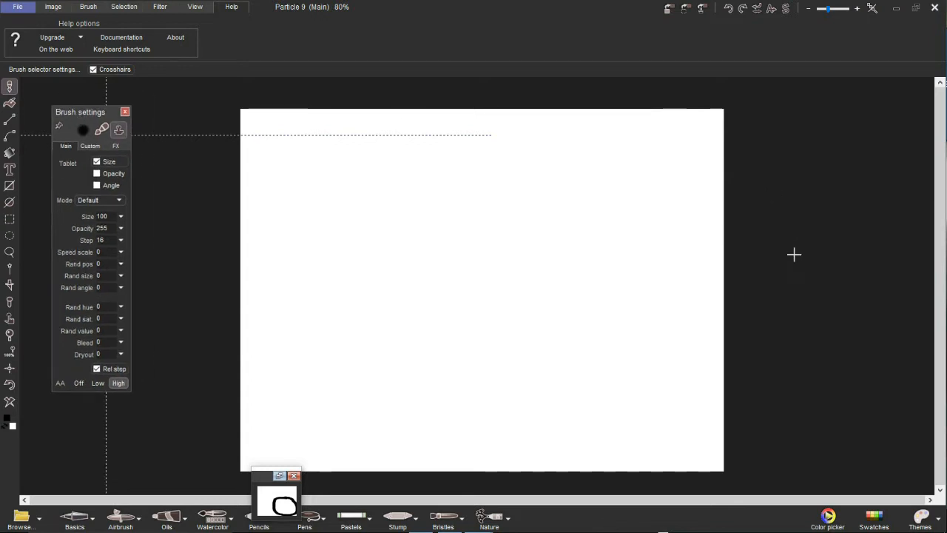
pyautogui.scroll(3, 814, 249)
pyautogui.scroll(-4, 813, 250)
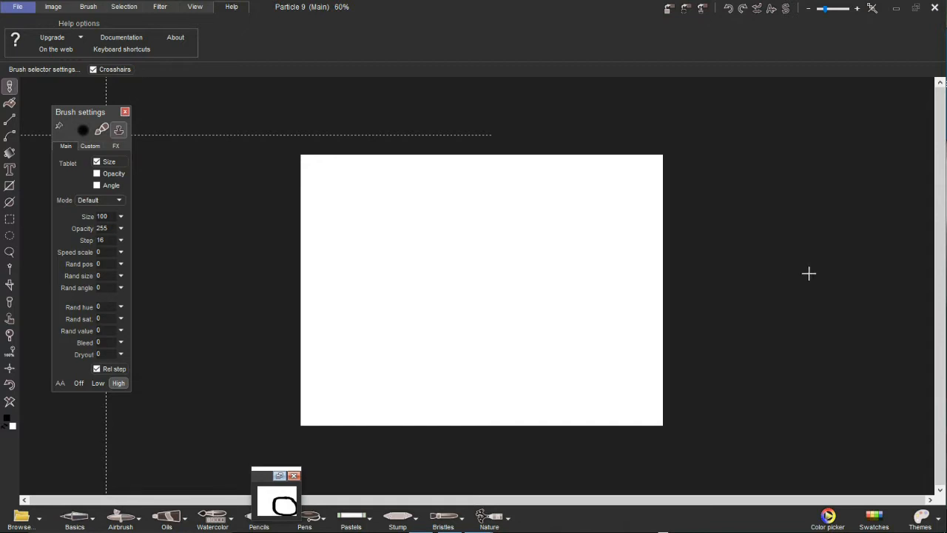
pyautogui.hotkey('ctrl', 'p')
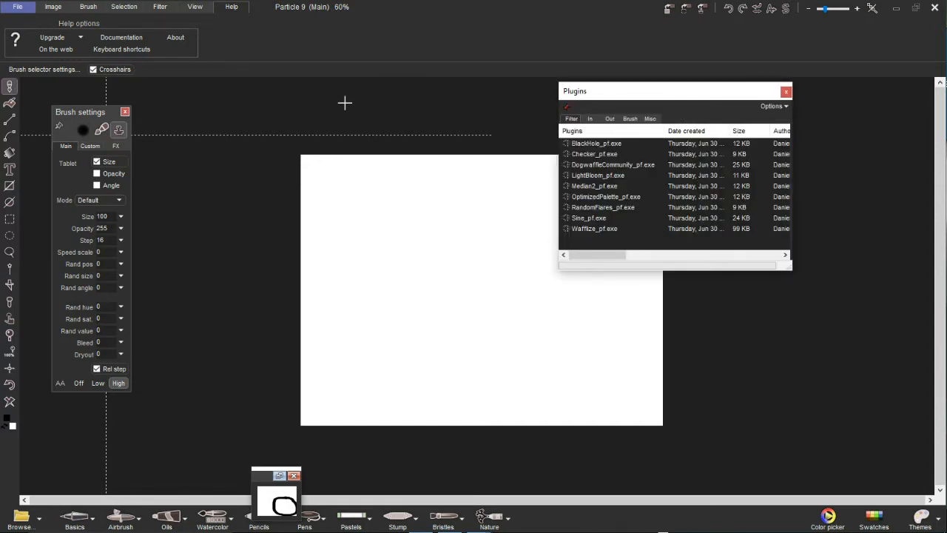
# Step: Close and reopen the Brush settings panel, and place it back between the drawing tools and the canvas
pyautogui.moveTo(82, 117); pyautogui.dragTo(140, 118)
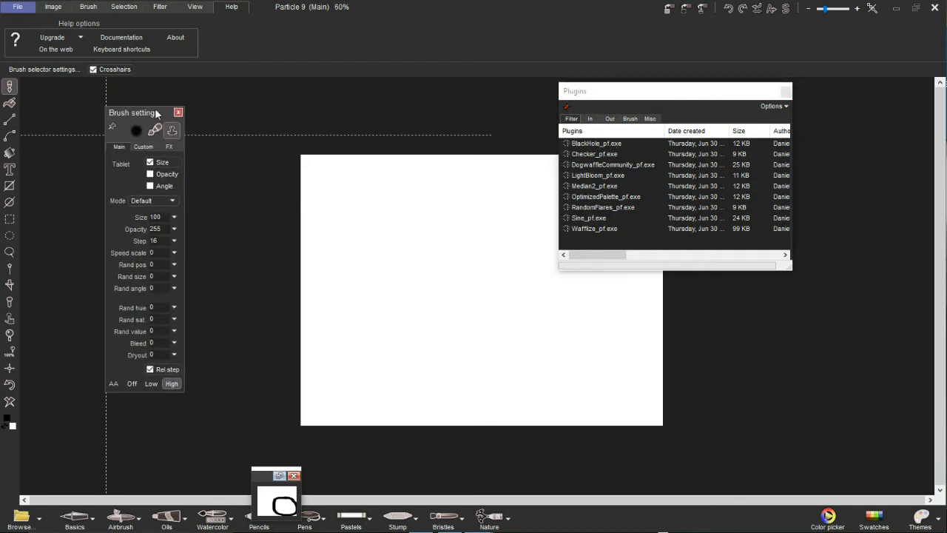
pyautogui.click(180, 111)
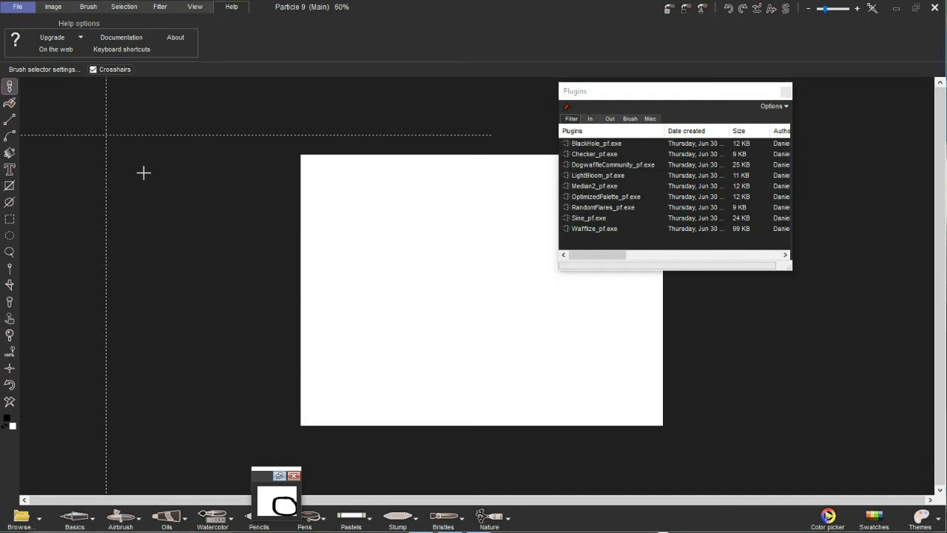
pyautogui.press('b')
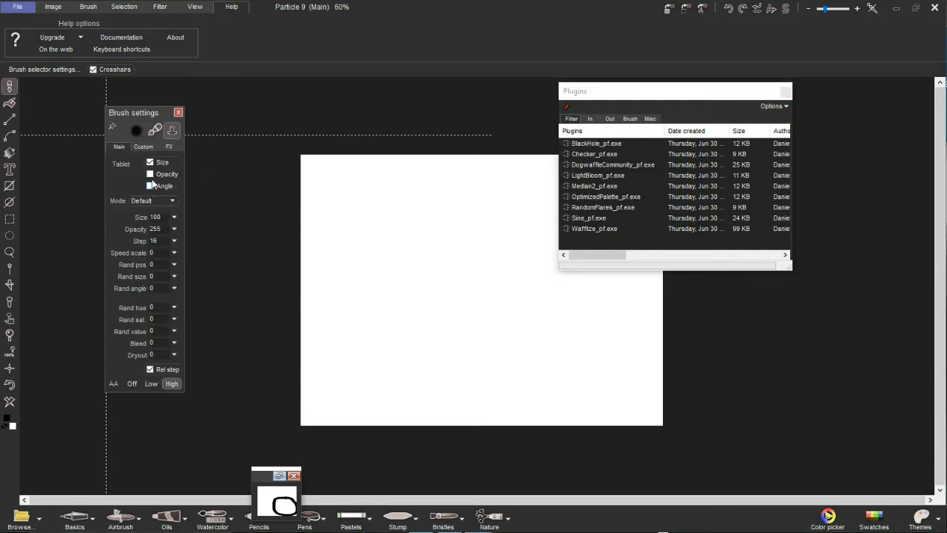
pyautogui.moveTo(136, 118)
pyautogui.mouseDown()
pyautogui.moveTo(150, 105)
pyautogui.moveTo(230, 98)
pyautogui.moveTo(110, 110)
pyautogui.moveTo(60, 104)
pyautogui.moveTo(230, 101)
pyautogui.moveTo(158, 110)
pyautogui.mouseUp()
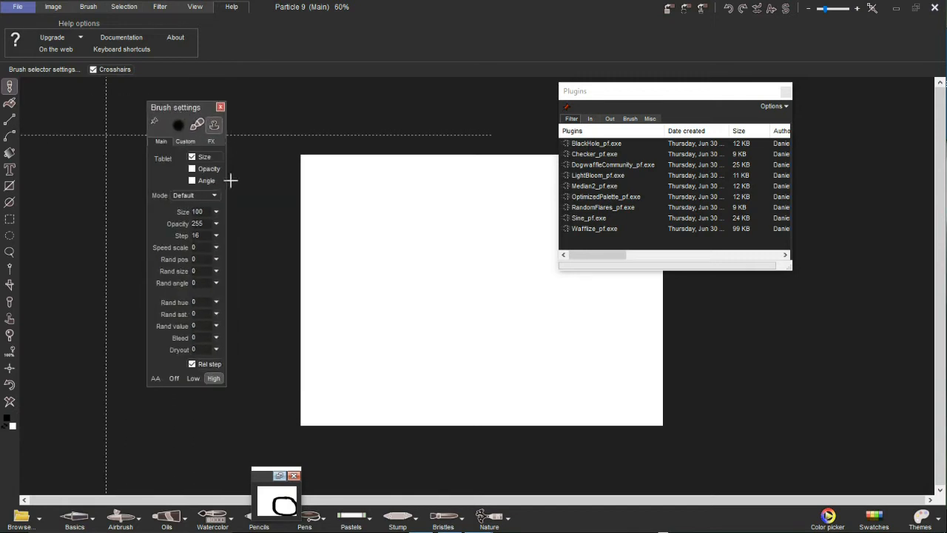
pyautogui.moveTo(196, 104); pyautogui.dragTo(108, 107)
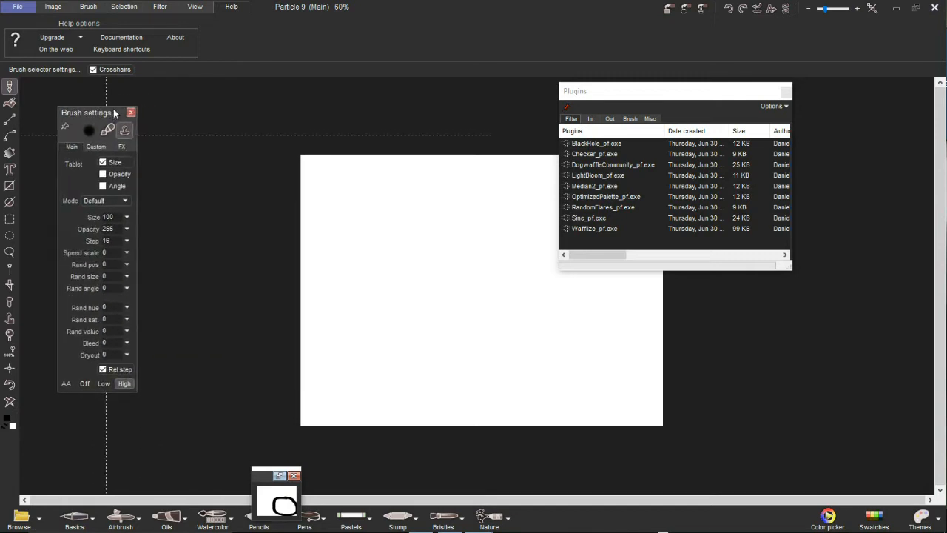
# Step: Close and reopen the Plugins panel, then place it beside the canvas and make it taller
pyautogui.click(786, 91)
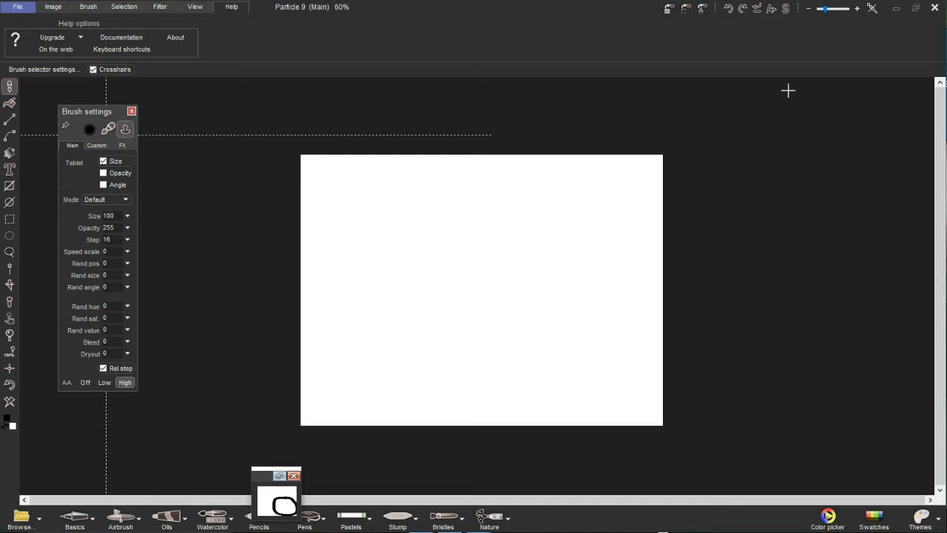
pyautogui.moveTo(661, 88); pyautogui.dragTo(784, 84)
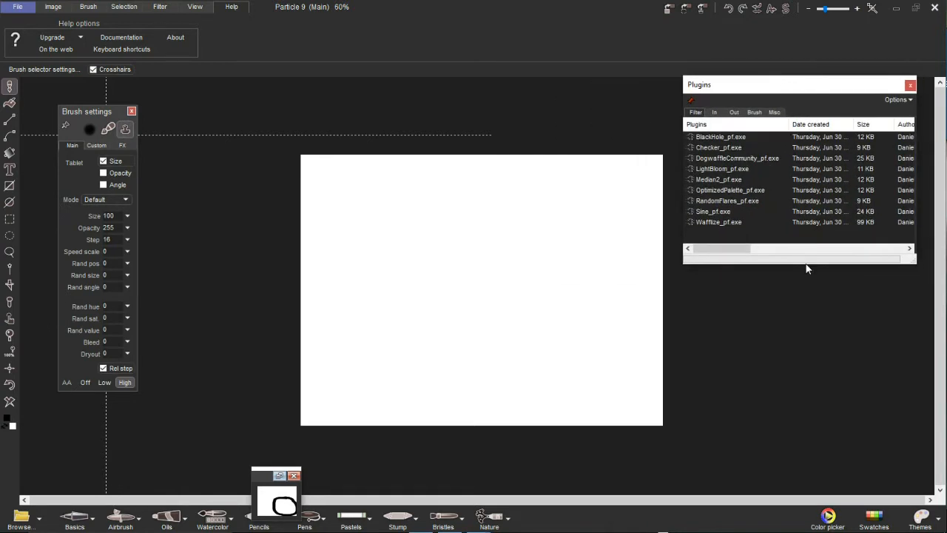
pyautogui.moveTo(805, 264); pyautogui.dragTo(835, 406)
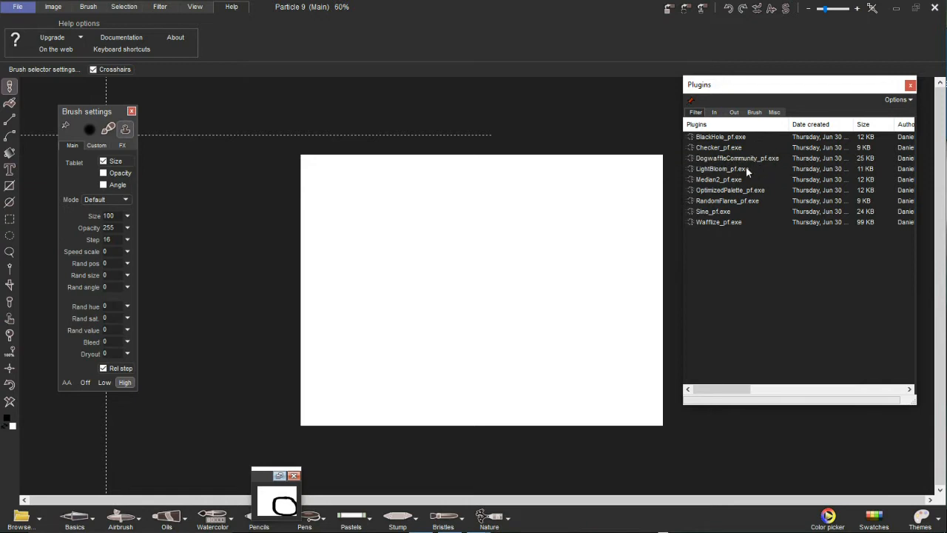
# Step: Apply the Wafflize plugin at scale 100 to the blank canvas and warp the pattern with the Black Hole filter
pyautogui.click(710, 141)
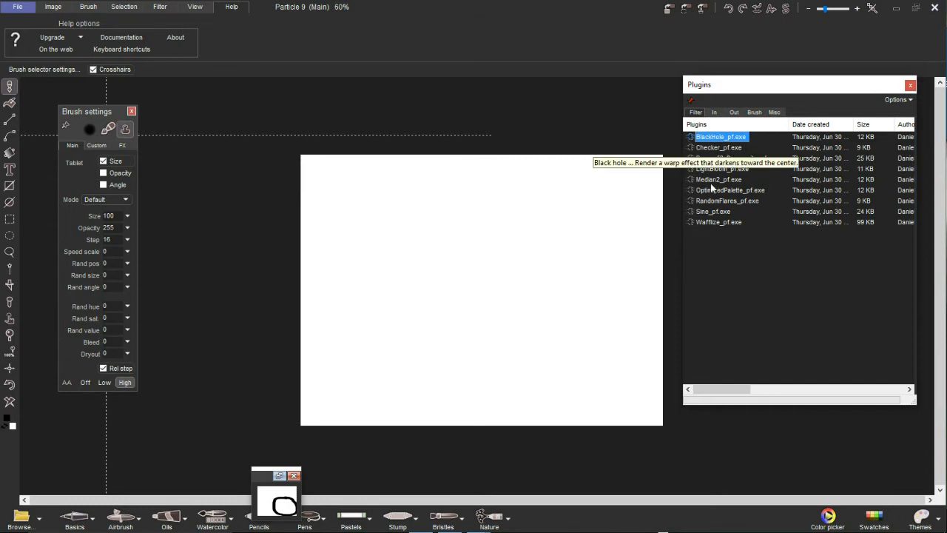
pyautogui.doubleClick(714, 222)
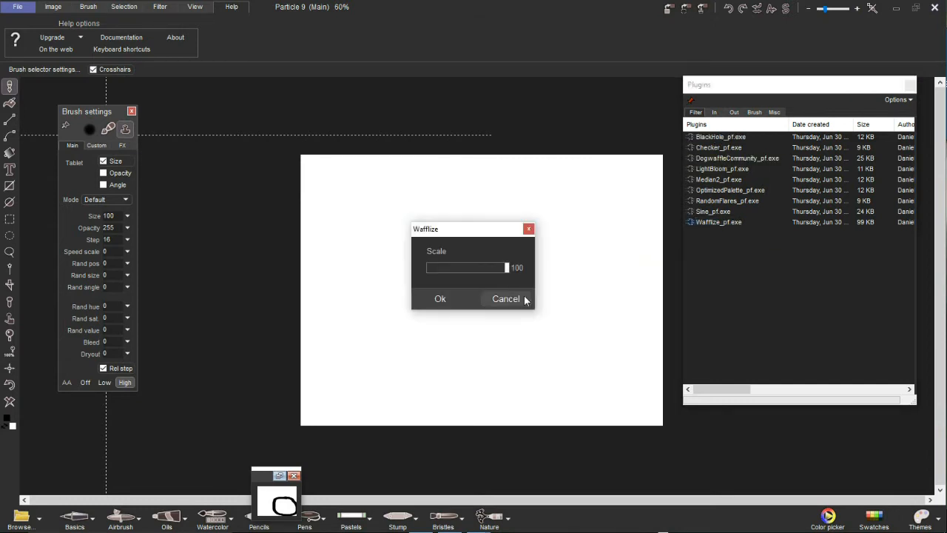
pyautogui.click(440, 298)
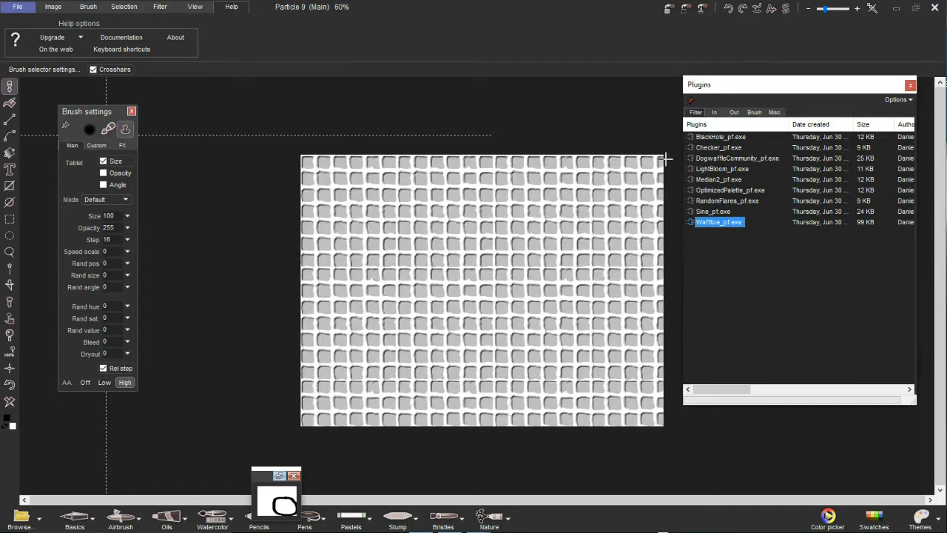
pyautogui.click(712, 139)
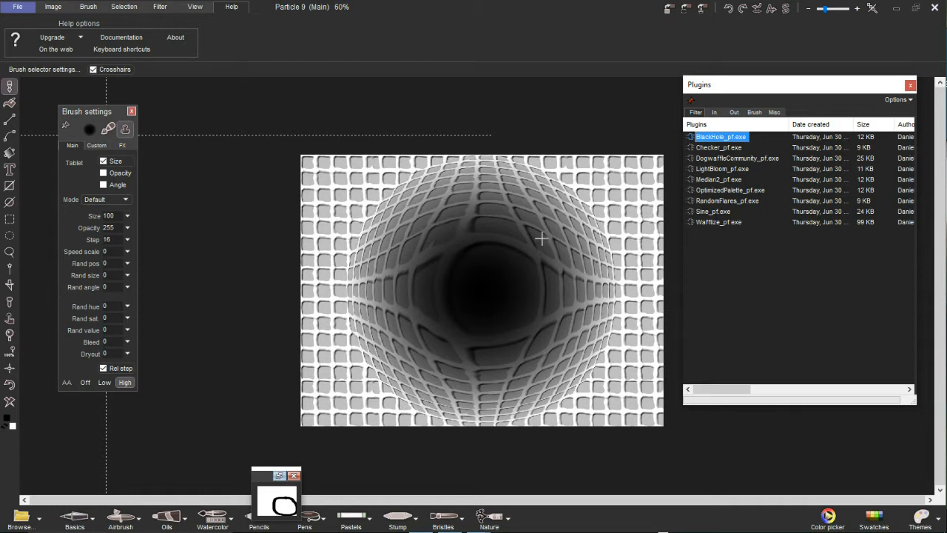
# Step: Clear the canvas, apply the Black Hole filter to the plain white image, and clear it again
pyautogui.press('Escape')
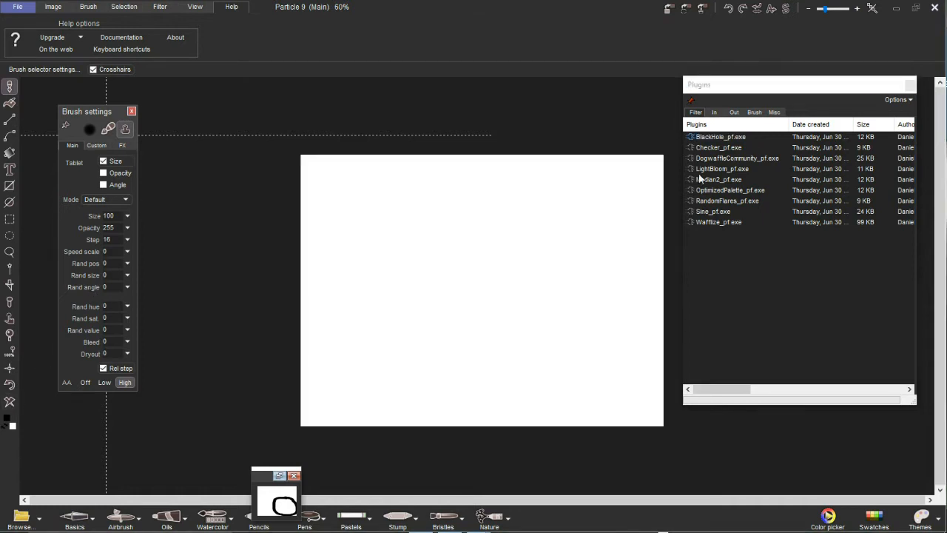
pyautogui.click(721, 138)
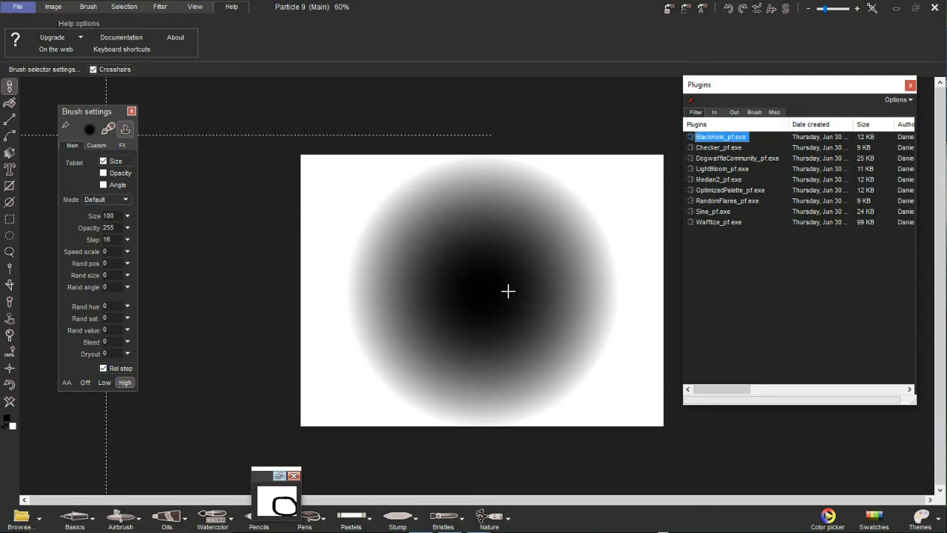
pyautogui.click(9, 404)
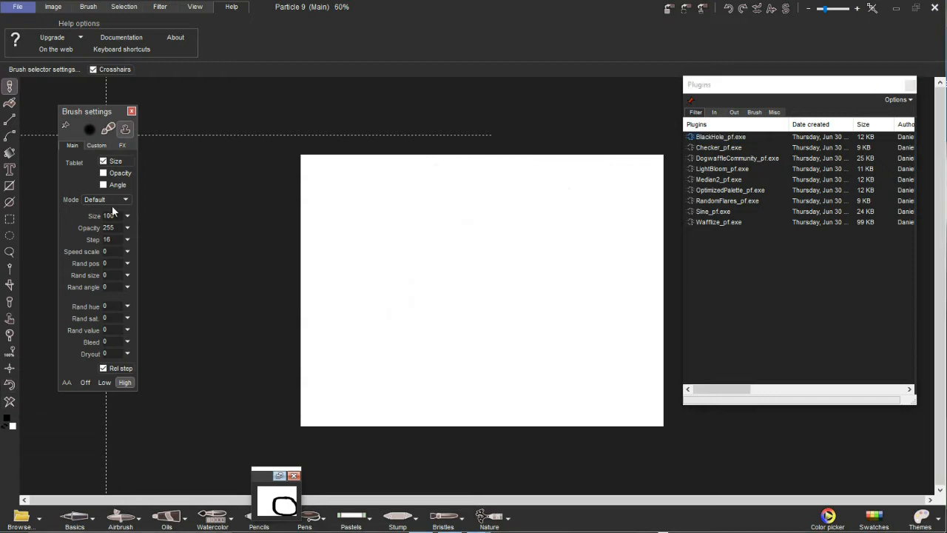
# Step: Render a teal grid on the canvas with grid size 36 and thickness 5
pyautogui.click(156, 9)
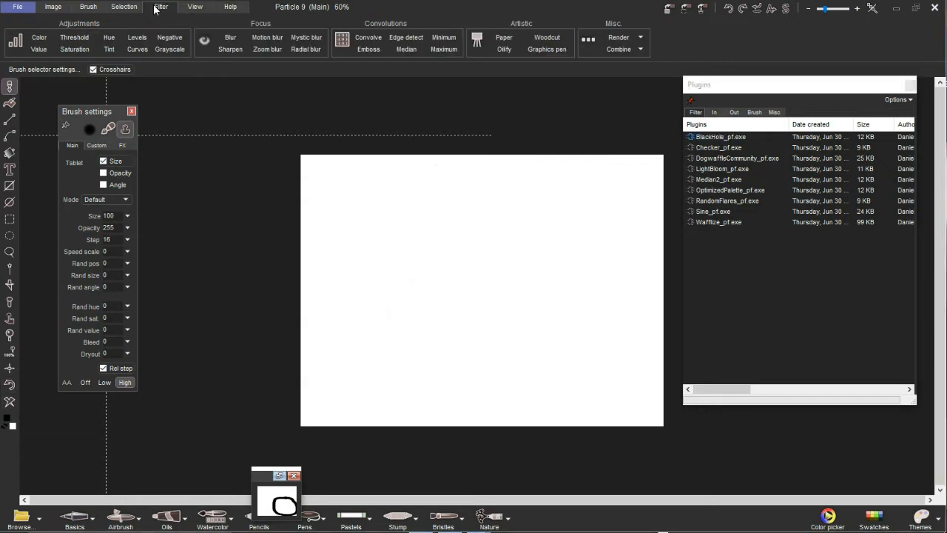
pyautogui.click(628, 41)
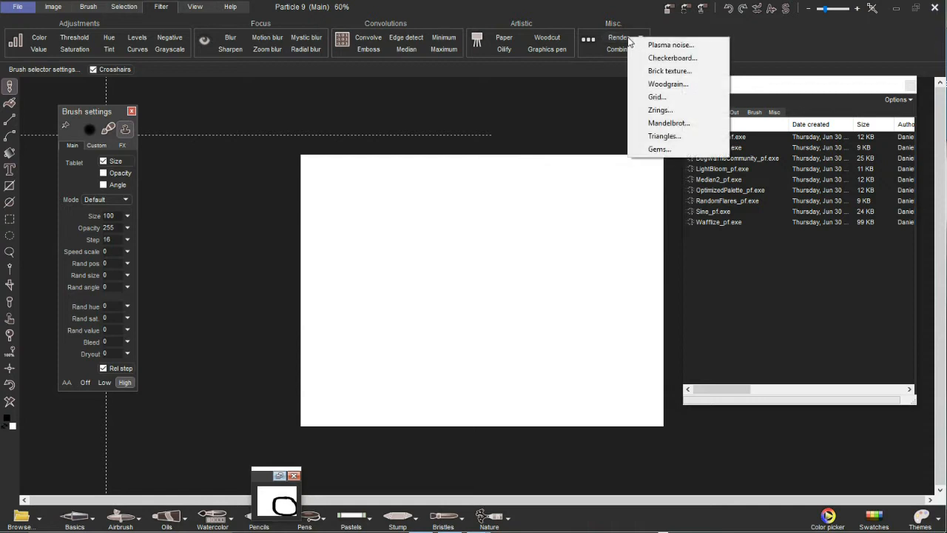
pyautogui.click(671, 97)
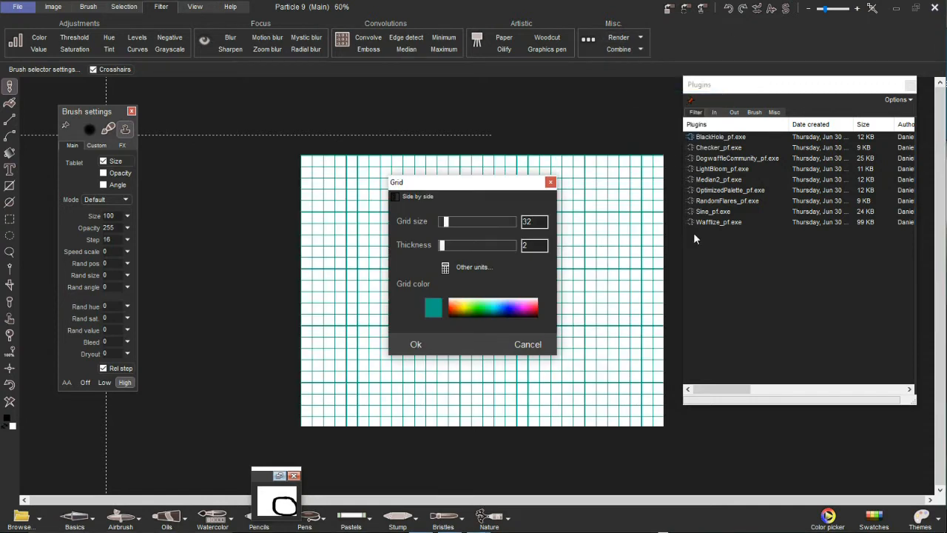
pyautogui.moveTo(448, 186); pyautogui.dragTo(255, 185)
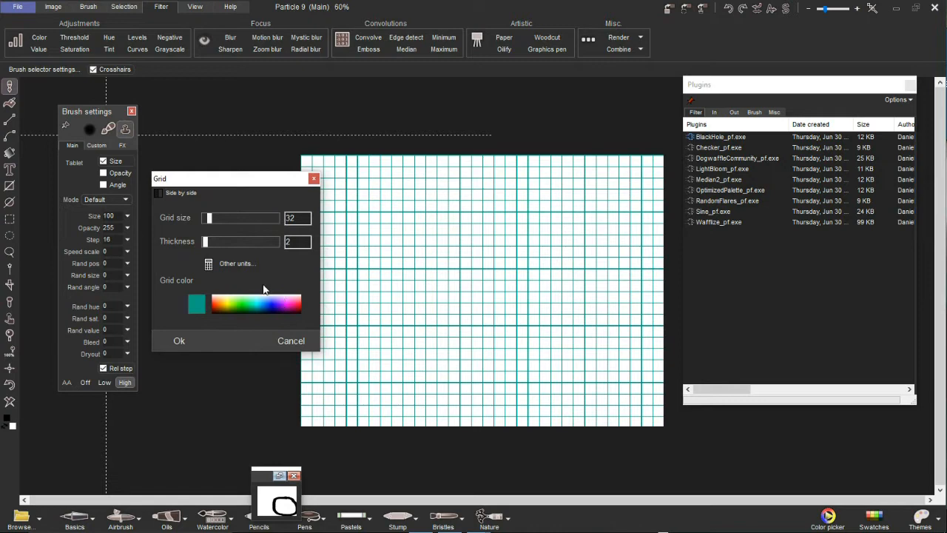
pyautogui.moveTo(209, 217)
pyautogui.mouseDown()
pyautogui.moveTo(220, 217)
pyautogui.moveTo(210, 224)
pyautogui.mouseUp()
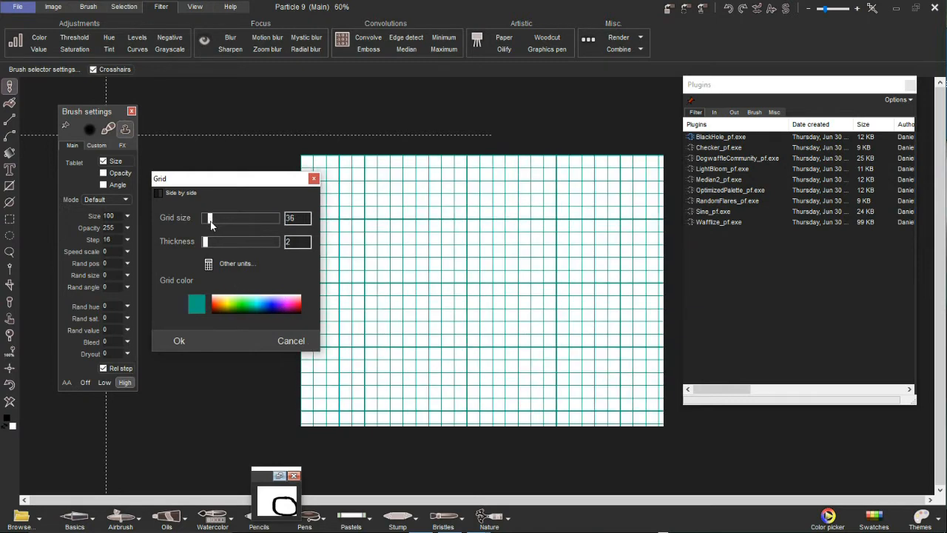
pyautogui.click(211, 241)
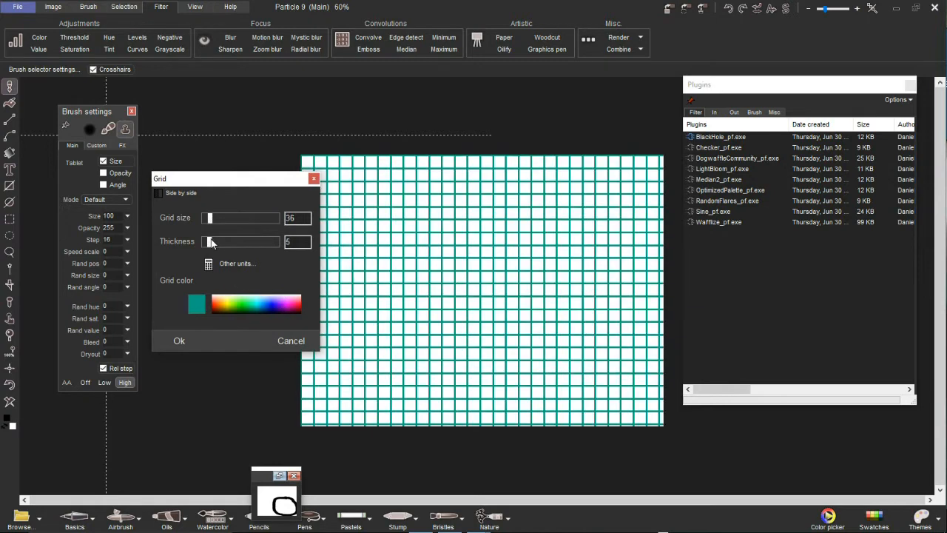
pyautogui.click(177, 341)
pyautogui.scroll(3, 503, 289)
pyautogui.scroll(-4, 503, 289)
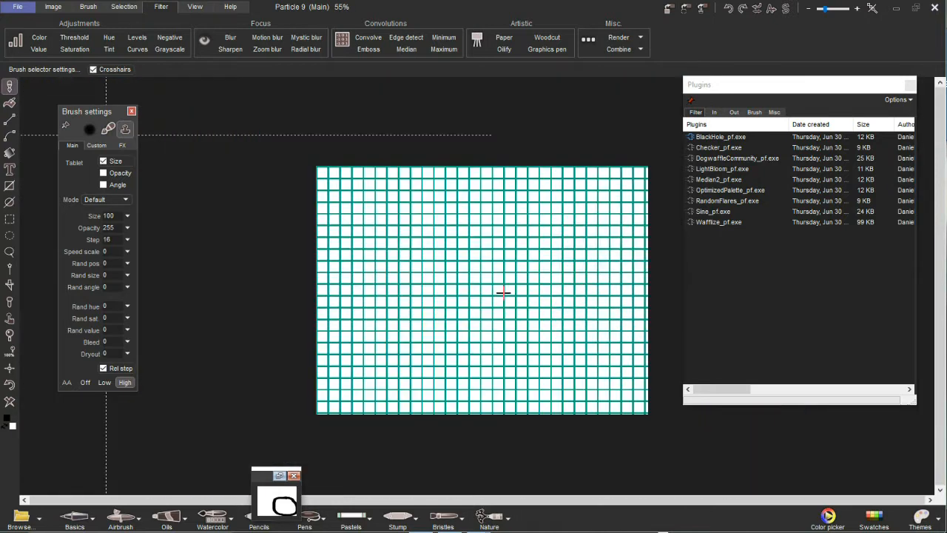
# Step: Apply the Black Hole filter to the grid three times in a row, and undo back to the plain grid
pyautogui.click(714, 137)
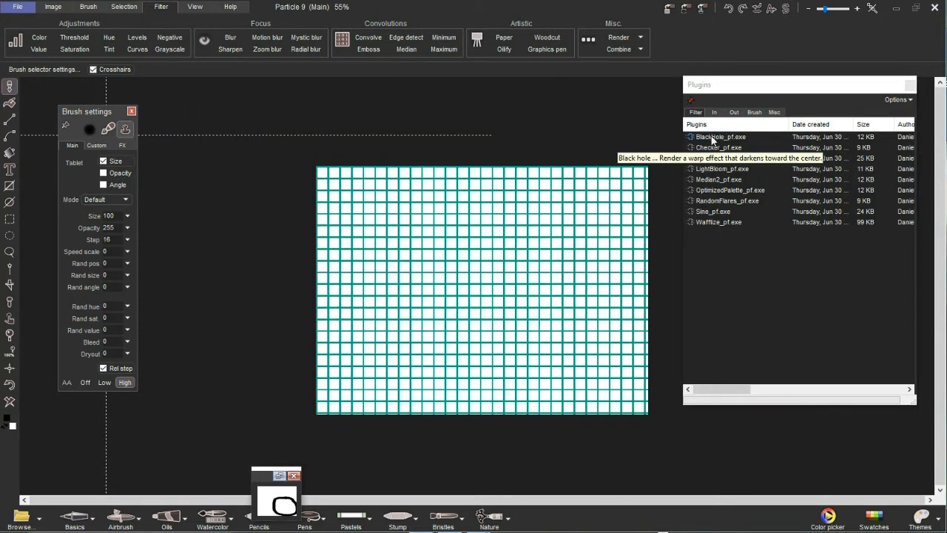
pyautogui.doubleClick(713, 139)
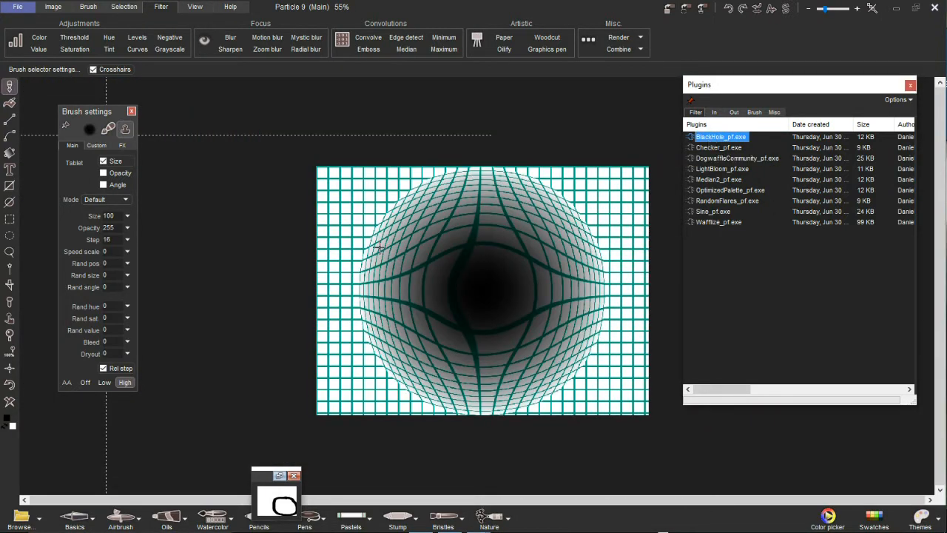
pyautogui.doubleClick(729, 139)
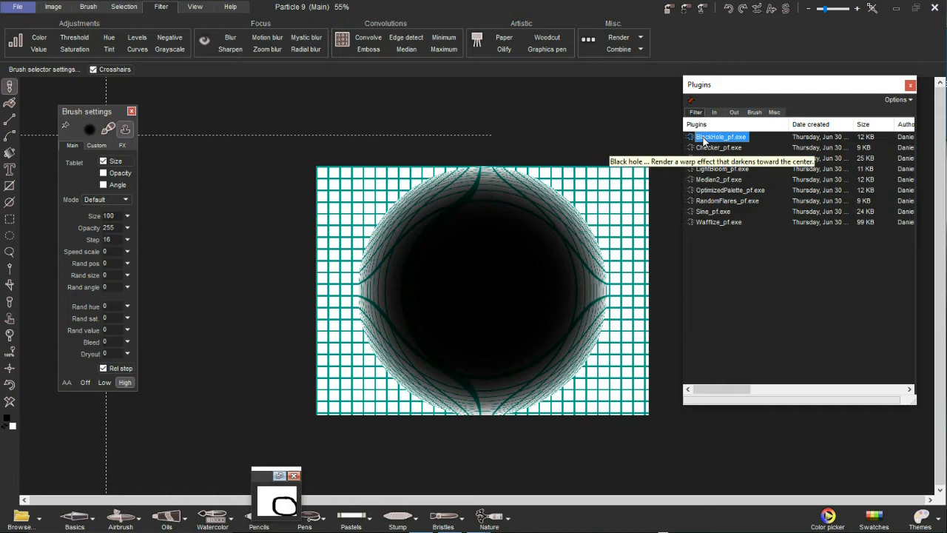
pyautogui.doubleClick(704, 139)
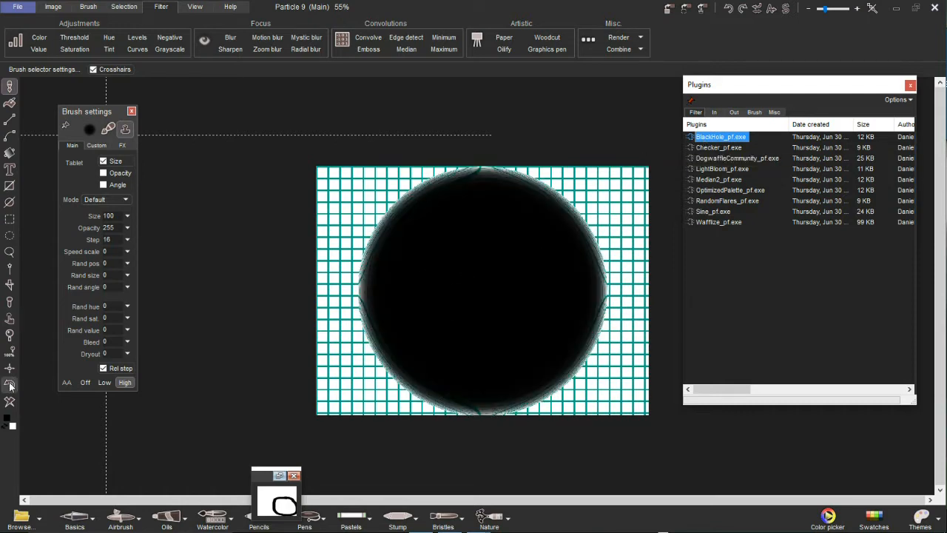
pyautogui.click(9, 385)
pyautogui.click(9, 384)
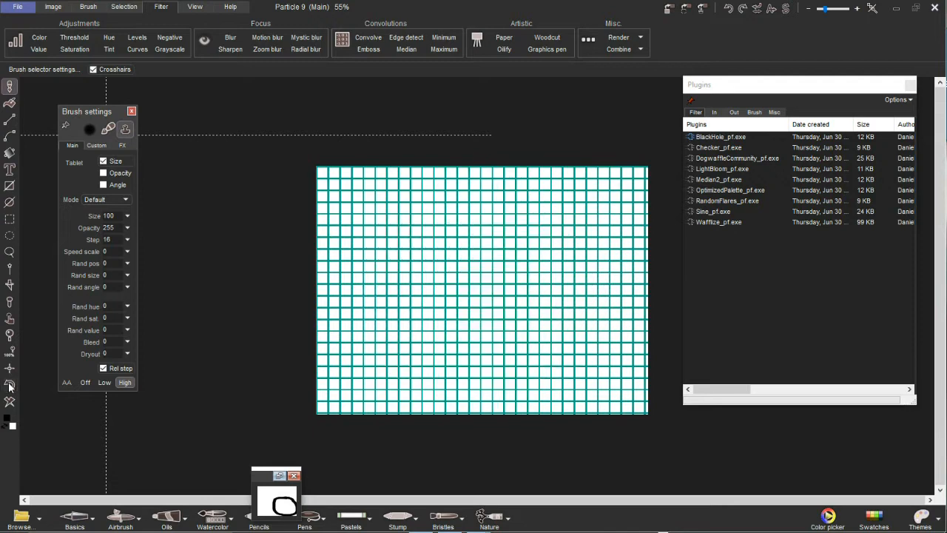
# Step: Apply the Black Hole filter once to the grid and fade the effect slightly with Interactive undo
pyautogui.click(716, 138)
pyautogui.doubleClick(715, 138)
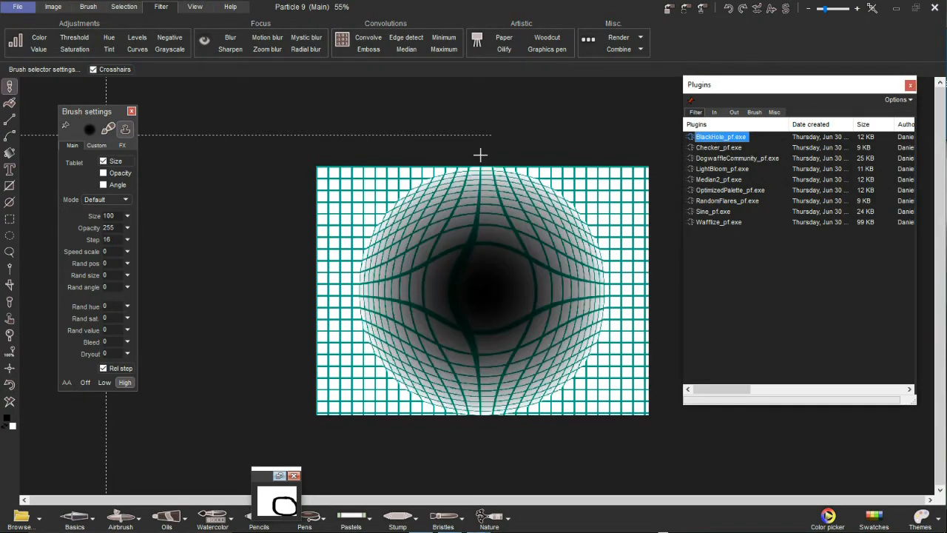
pyautogui.click(760, 12)
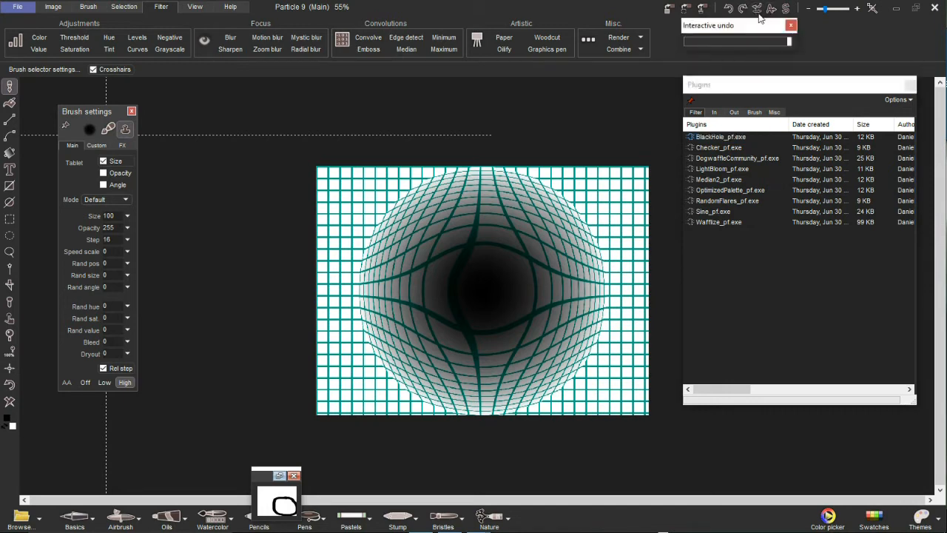
pyautogui.moveTo(788, 43)
pyautogui.mouseDown()
pyautogui.moveTo(685, 44)
pyautogui.moveTo(789, 42)
pyautogui.mouseUp()
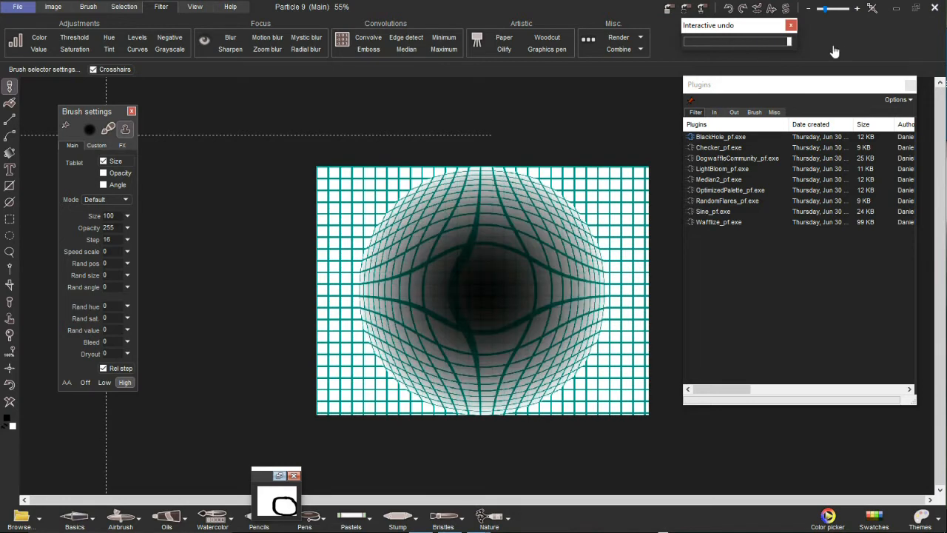
pyautogui.click(790, 26)
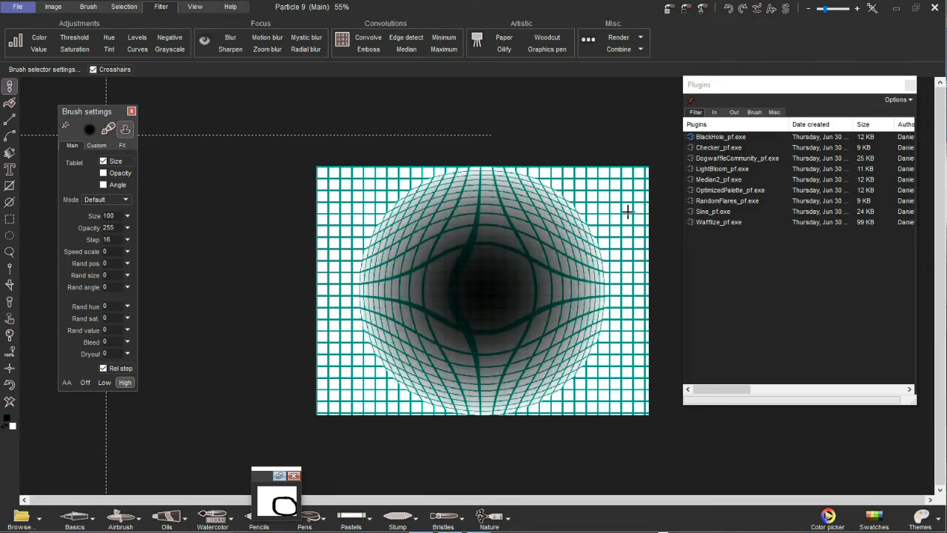
# Step: Fill the canvas with the Checker plugin's pattern and warp it with the Black Hole filter
pyautogui.click(712, 139)
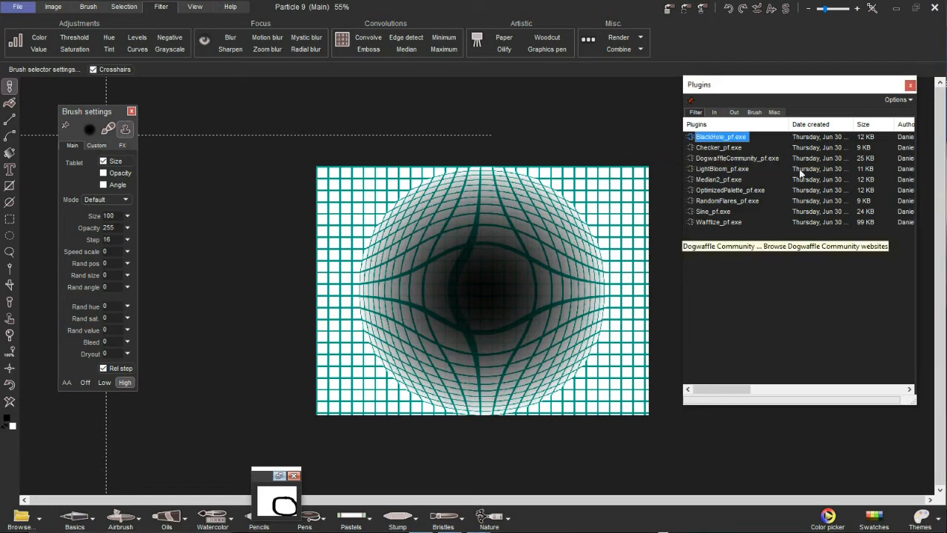
pyautogui.click(710, 148)
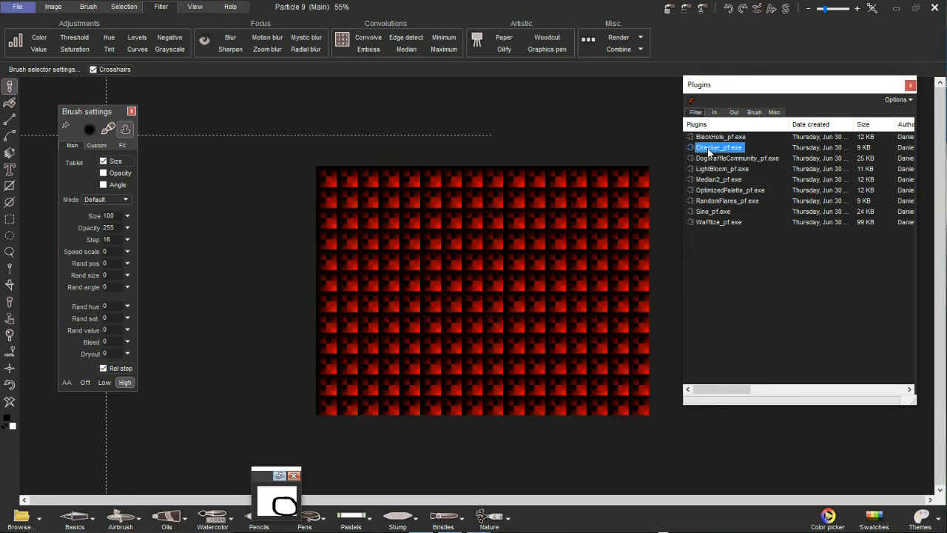
pyautogui.click(718, 138)
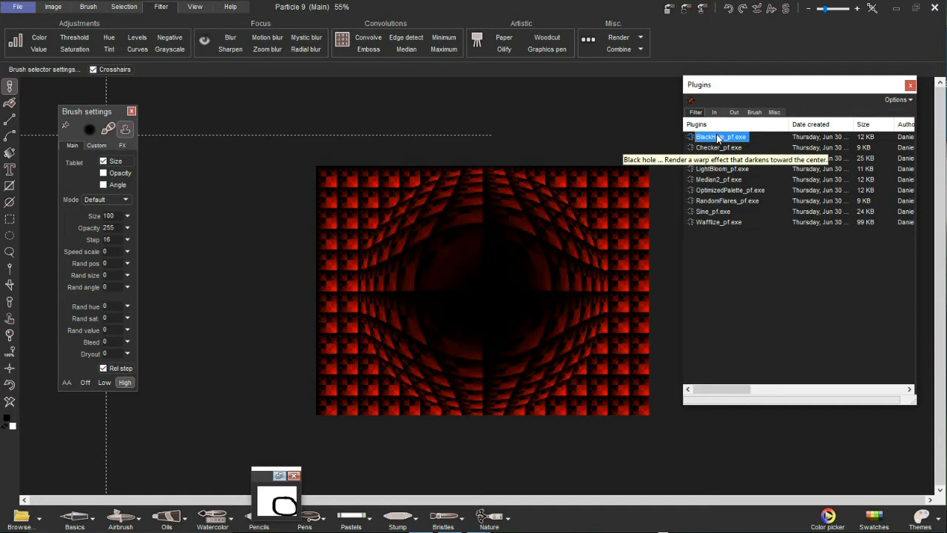
# Step: Apply the Wafflize plugin at a reduced scale over the warped checker pattern, and clear the canvas
pyautogui.click(714, 222)
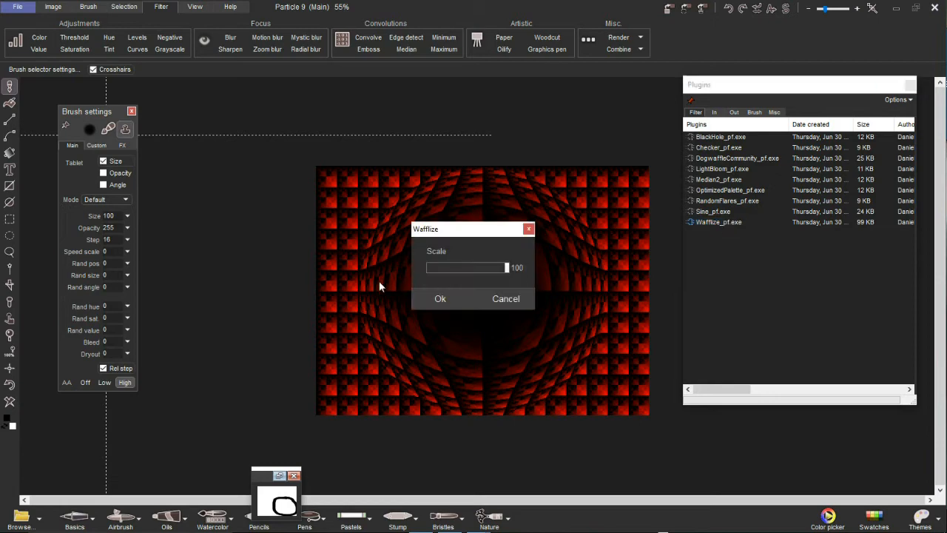
pyautogui.moveTo(505, 267); pyautogui.dragTo(488, 267)
pyautogui.click(439, 299)
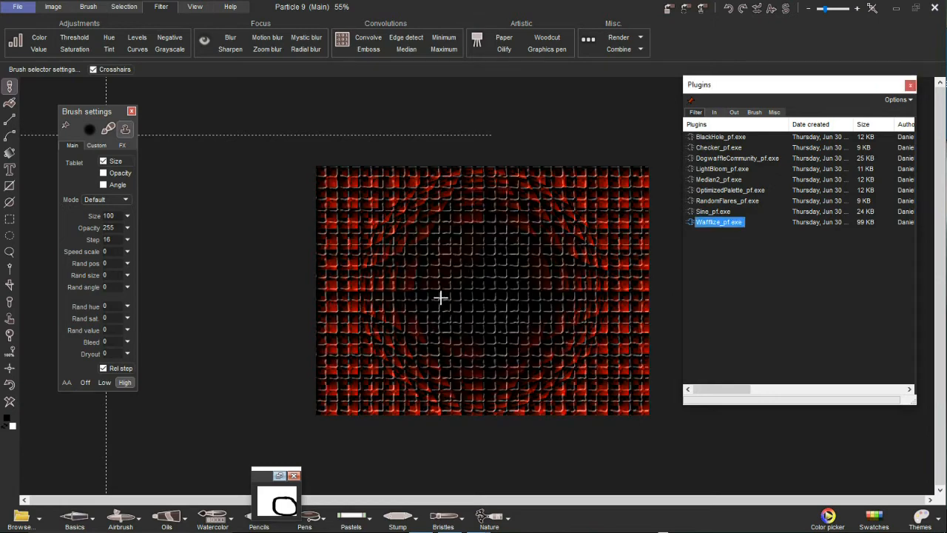
pyautogui.click(9, 403)
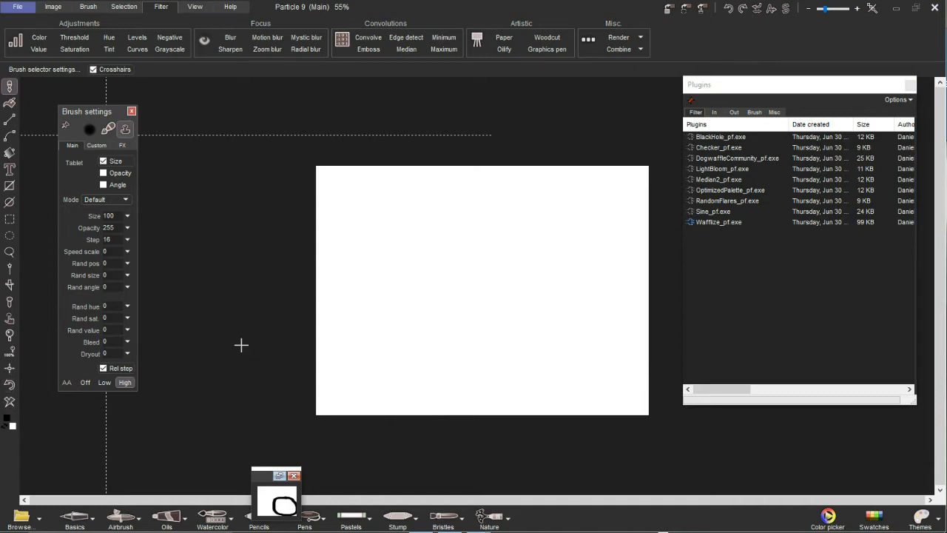
# Step: Cover the cleared canvas with a waffle pattern using the Wafflize plugin at scale 100
pyautogui.scroll(3, 253, 340)
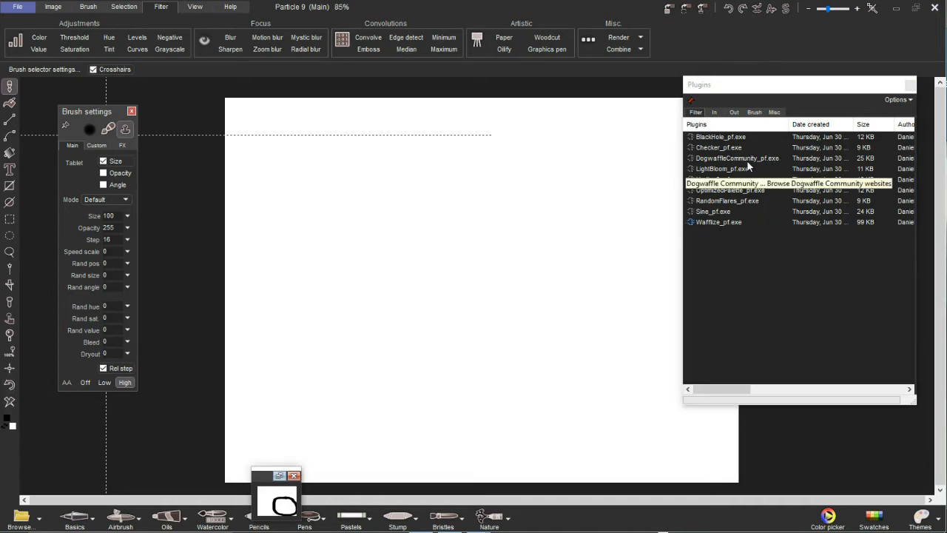
pyautogui.click(720, 222)
pyautogui.doubleClick(719, 222)
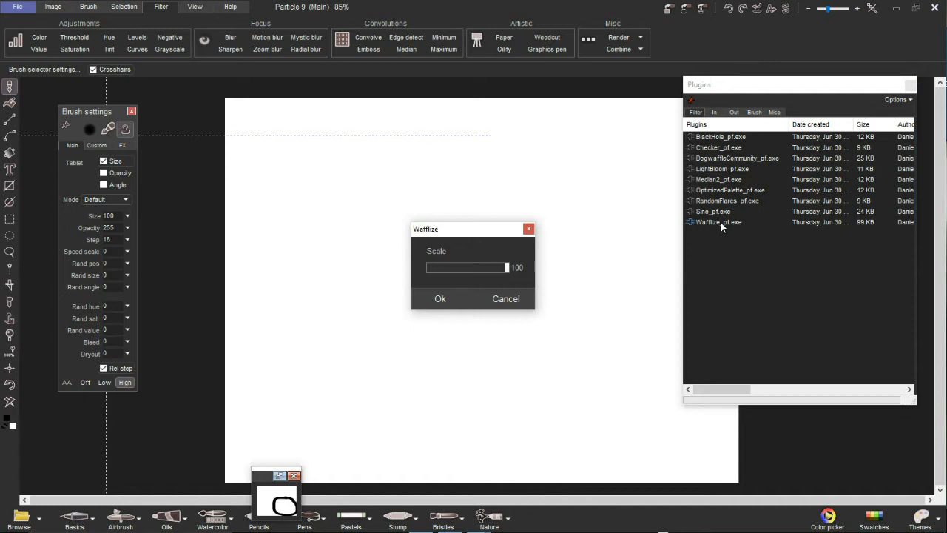
pyautogui.click(458, 298)
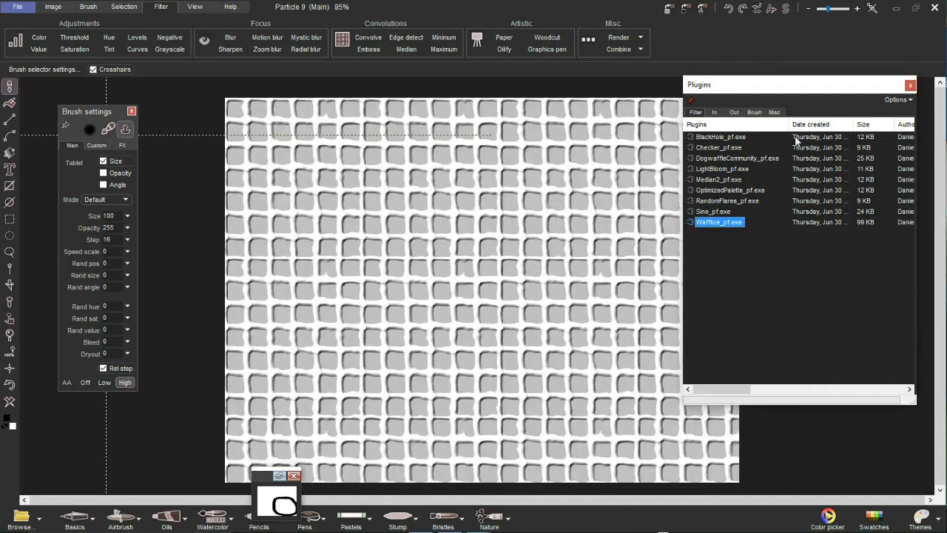
# Step: Warp the waffle pattern with the Black Hole filter plugin and shift the Plugins window slightly
pyautogui.doubleClick(708, 140)
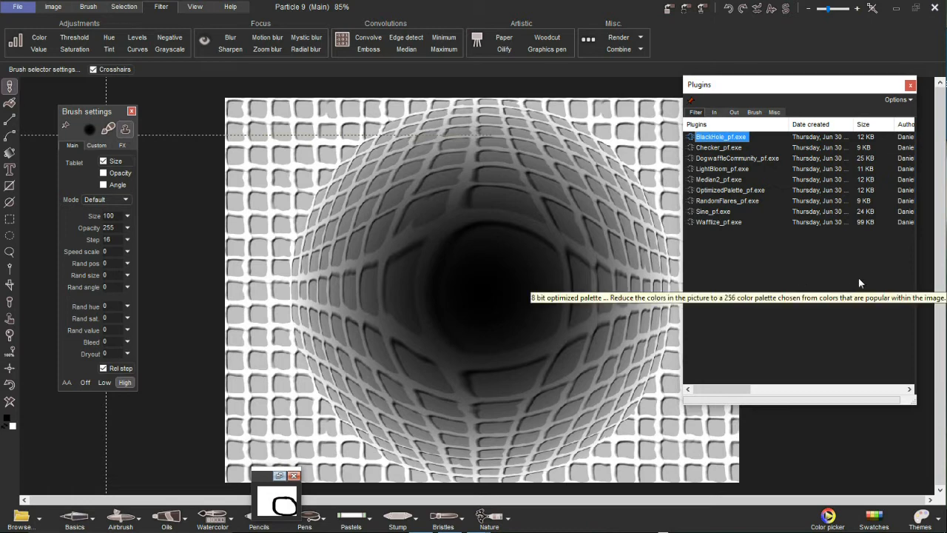
pyautogui.moveTo(820, 89)
pyautogui.mouseDown()
pyautogui.moveTo(794, 120)
pyautogui.moveTo(853, 88)
pyautogui.moveTo(804, 87)
pyautogui.mouseUp()
pyautogui.click(896, 84)
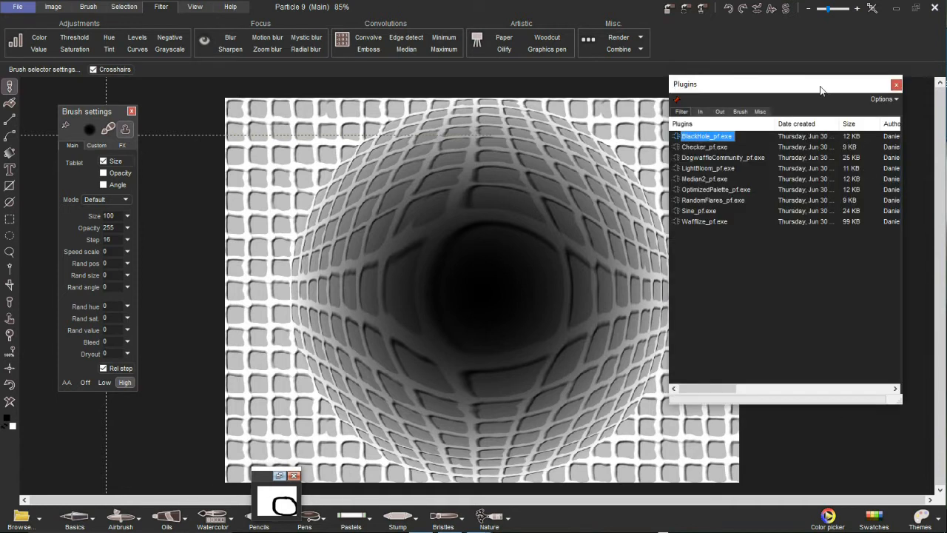
# Step: Browse the In, Out, Brush, Misc and Filter plugin categories, finishing on the Misc list
pyautogui.click(700, 112)
pyautogui.click(719, 112)
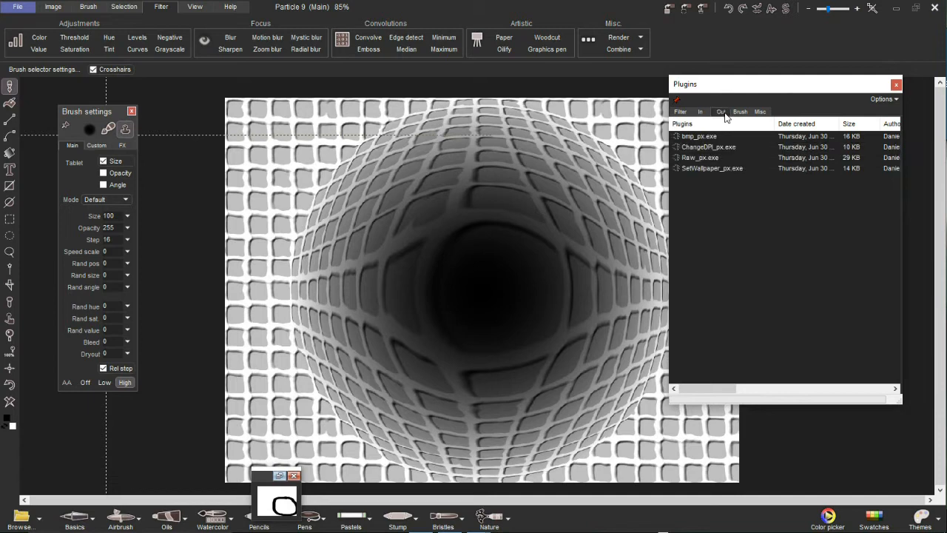
pyautogui.click(741, 112)
pyautogui.click(761, 112)
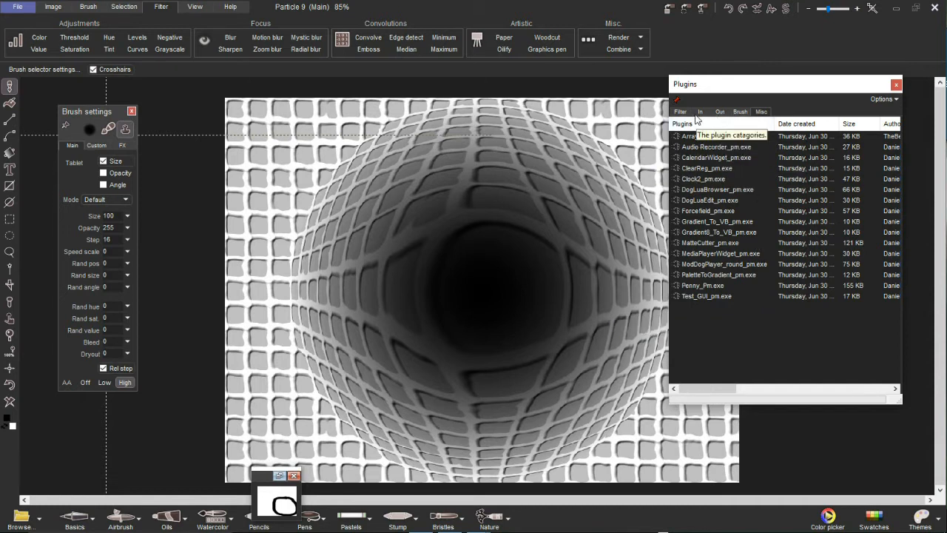
pyautogui.click(680, 112)
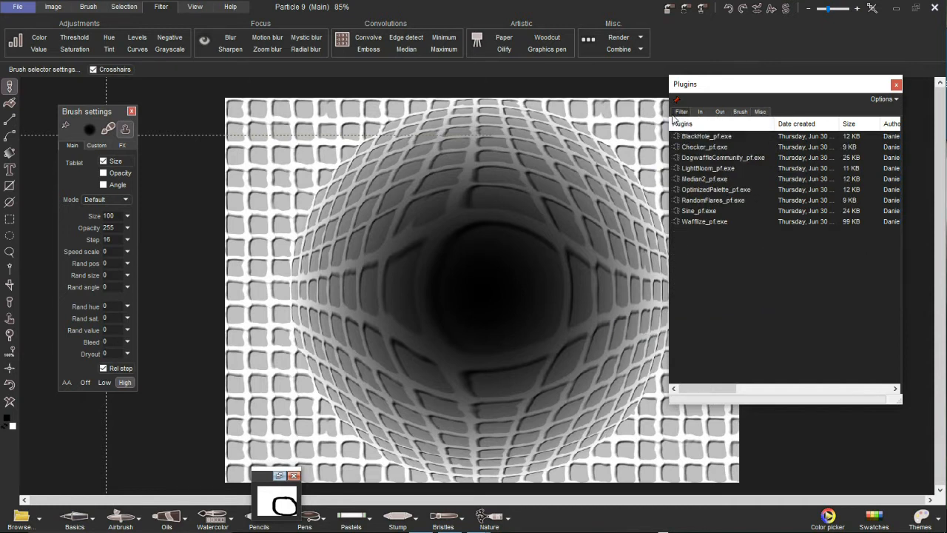
pyautogui.click(741, 112)
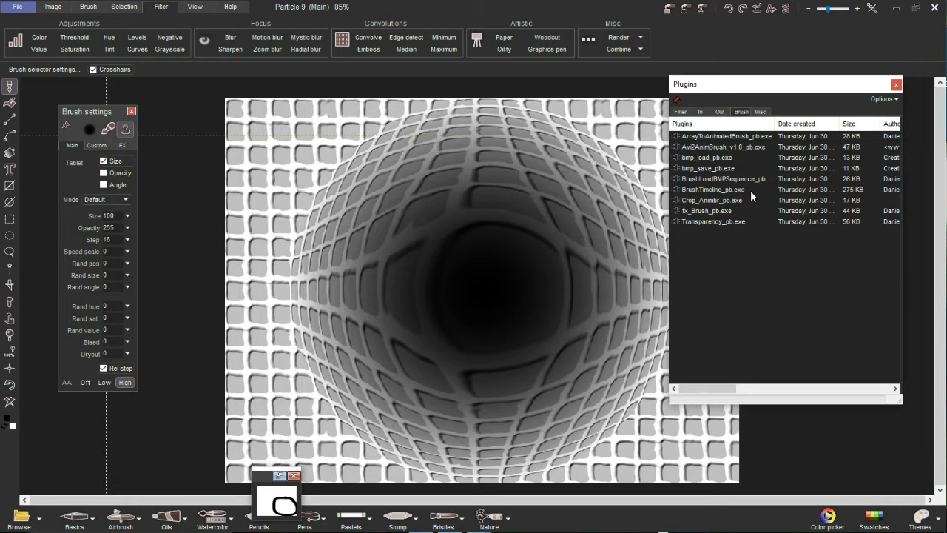
pyautogui.click(761, 112)
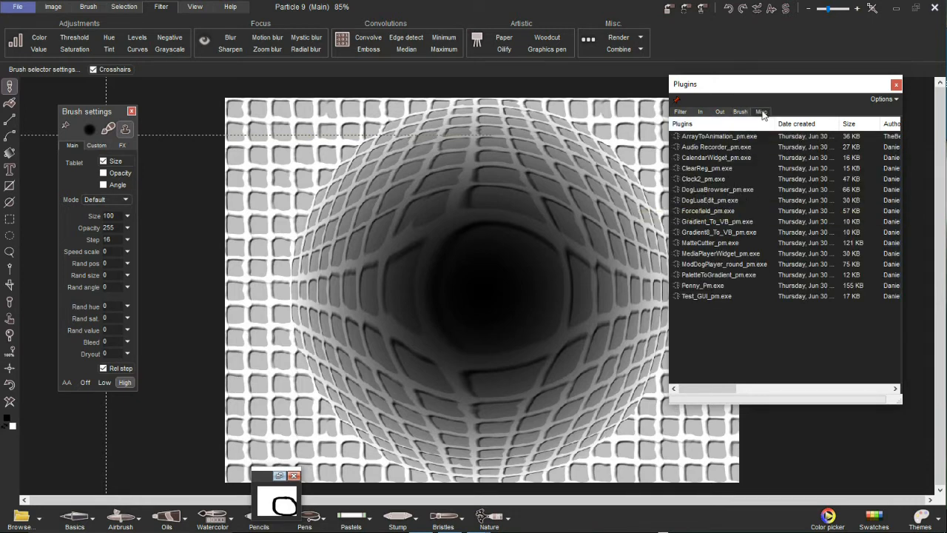
pyautogui.click(697, 242)
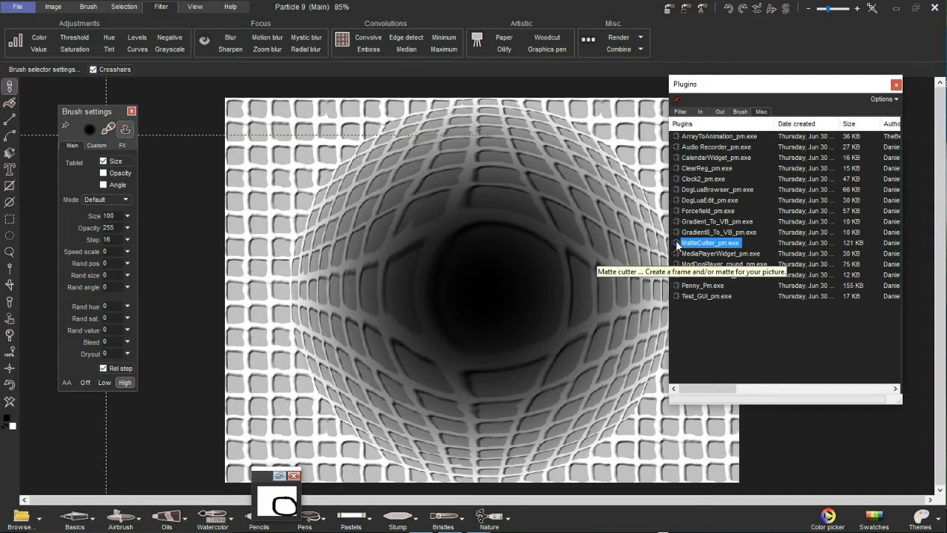
pyautogui.doubleClick(677, 245)
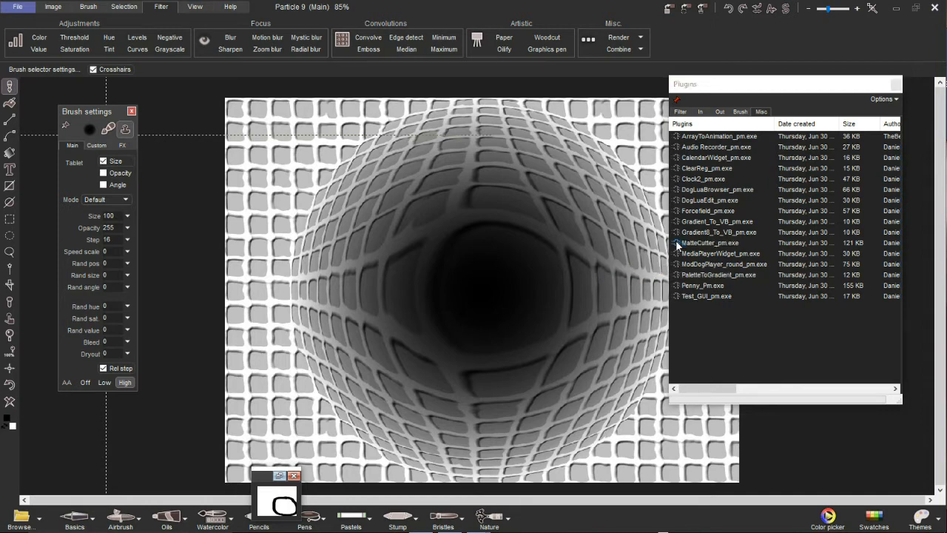
pyautogui.moveTo(422, 138); pyautogui.dragTo(330, 140)
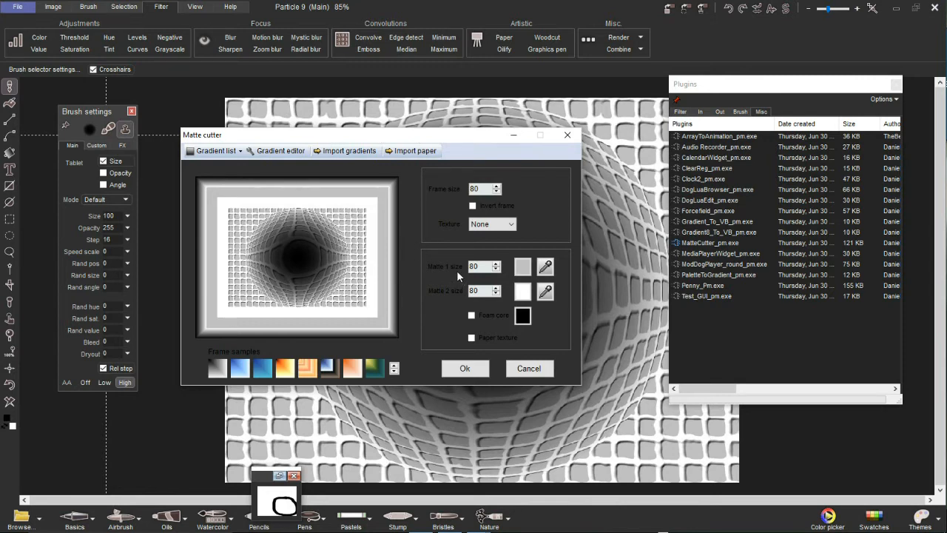
pyautogui.click(569, 136)
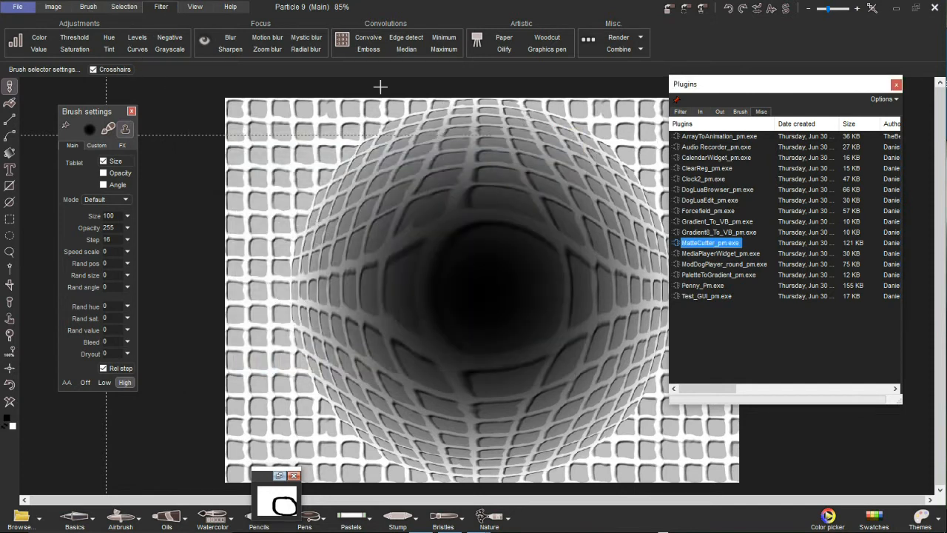
pyautogui.click(188, 7)
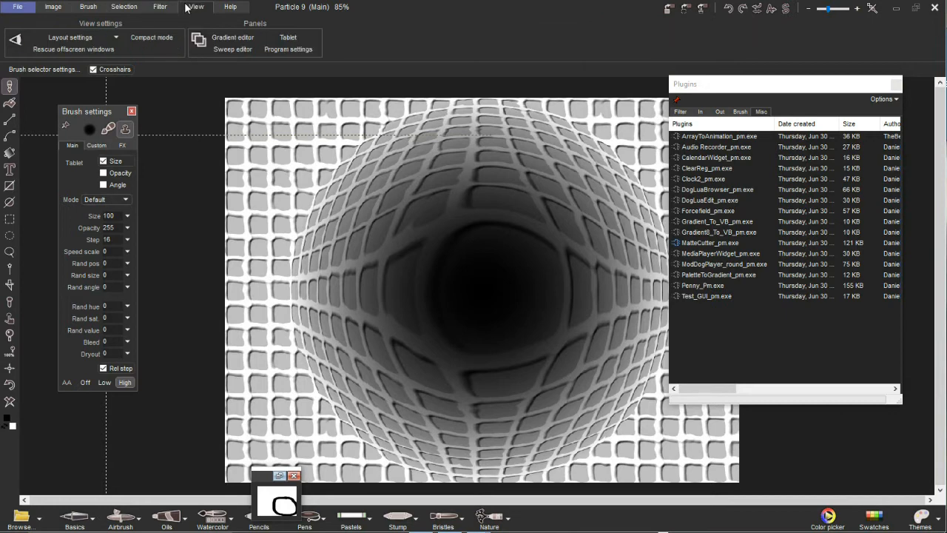
pyautogui.click(56, 8)
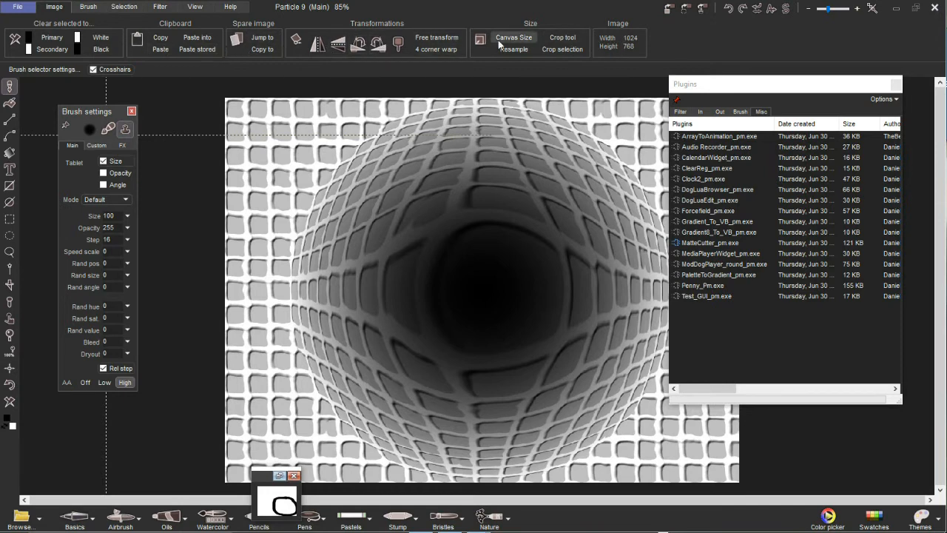
# Step: Move the Plugins window aside, launch the MatteCutter plugin and reposition its window over the canvas
pyautogui.moveTo(821, 85)
pyautogui.mouseDown()
pyautogui.moveTo(816, 74)
pyautogui.moveTo(834, 76)
pyautogui.mouseUp()
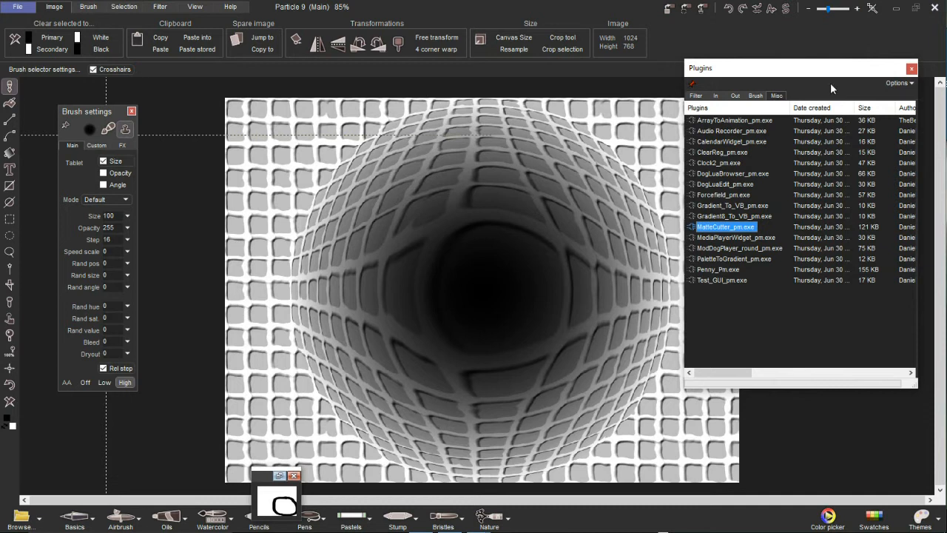
pyautogui.click(782, 101)
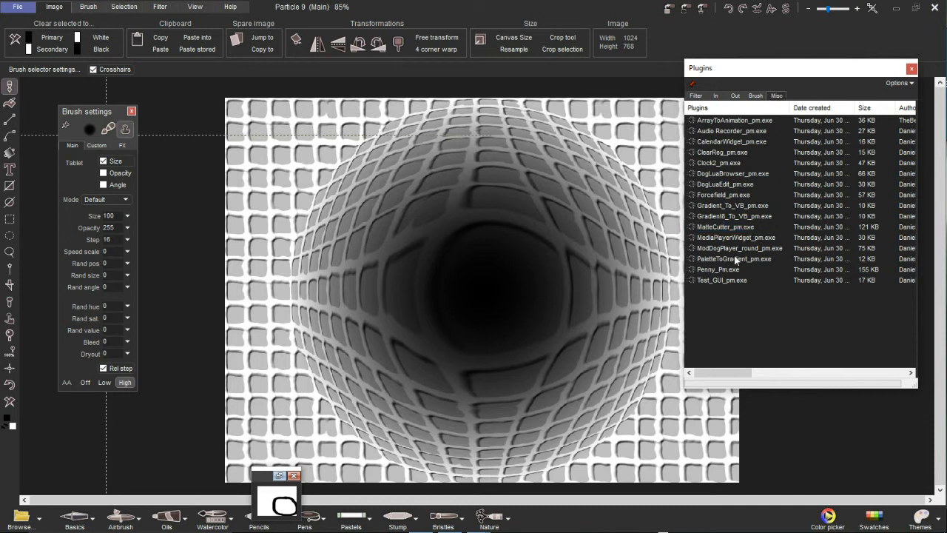
pyautogui.click(711, 238)
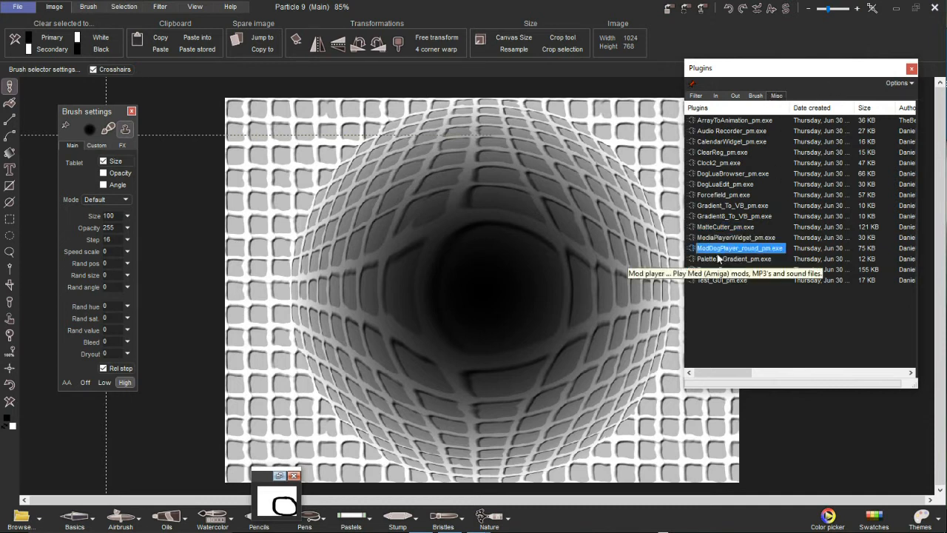
pyautogui.click(717, 259)
pyautogui.click(718, 227)
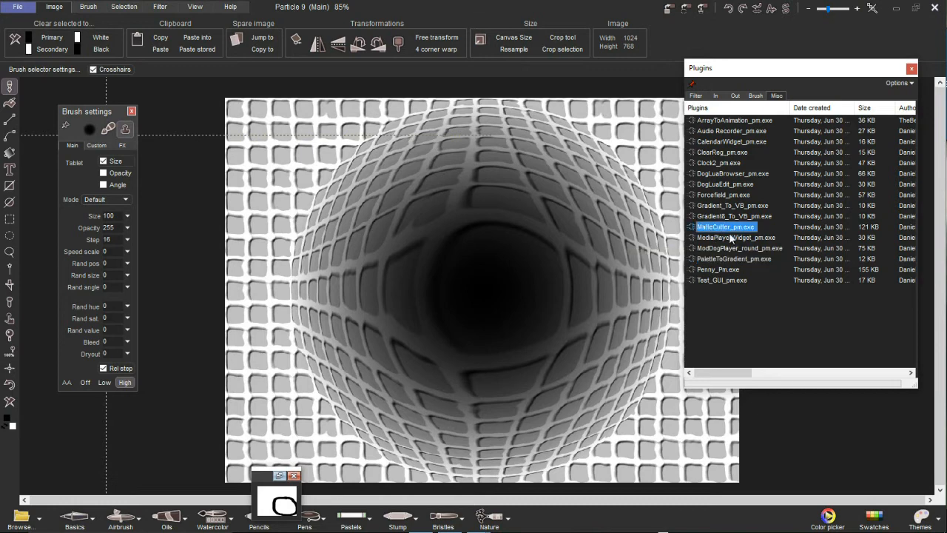
pyautogui.doubleClick(715, 226)
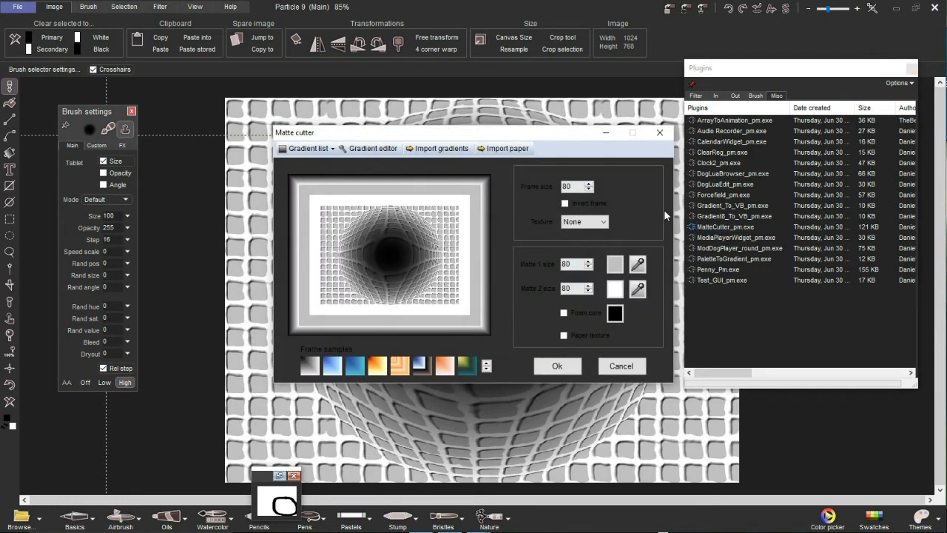
pyautogui.moveTo(478, 140); pyautogui.dragTo(367, 184)
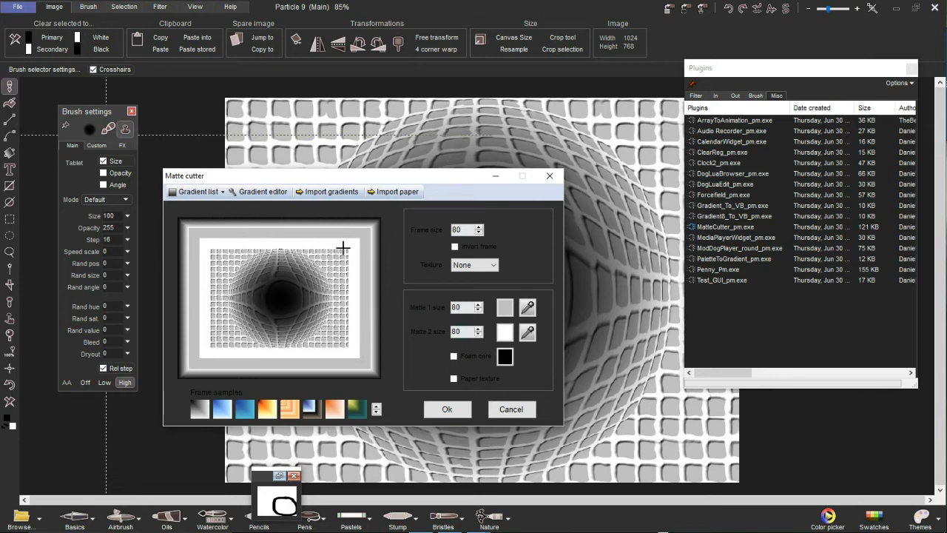
pyautogui.moveTo(392, 175); pyautogui.dragTo(777, 272)
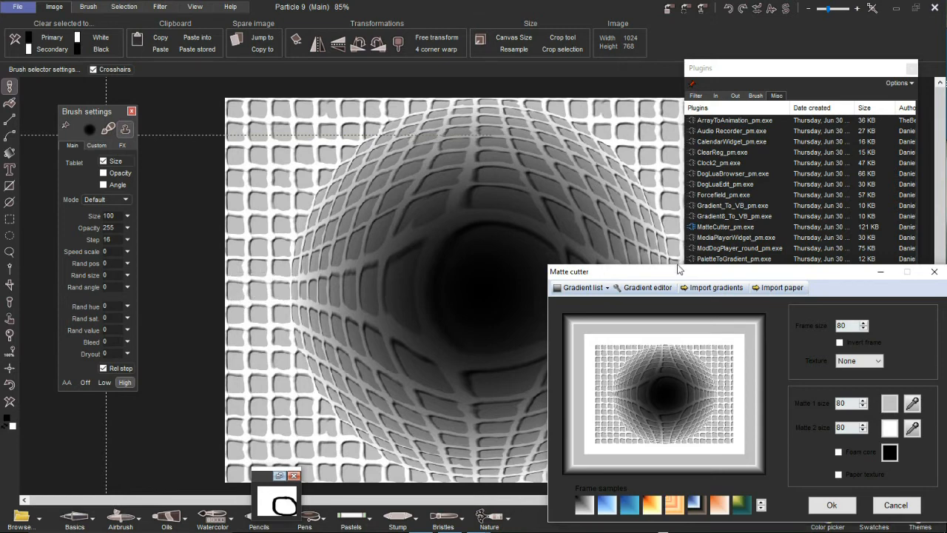
pyautogui.moveTo(655, 267); pyautogui.dragTo(573, 218)
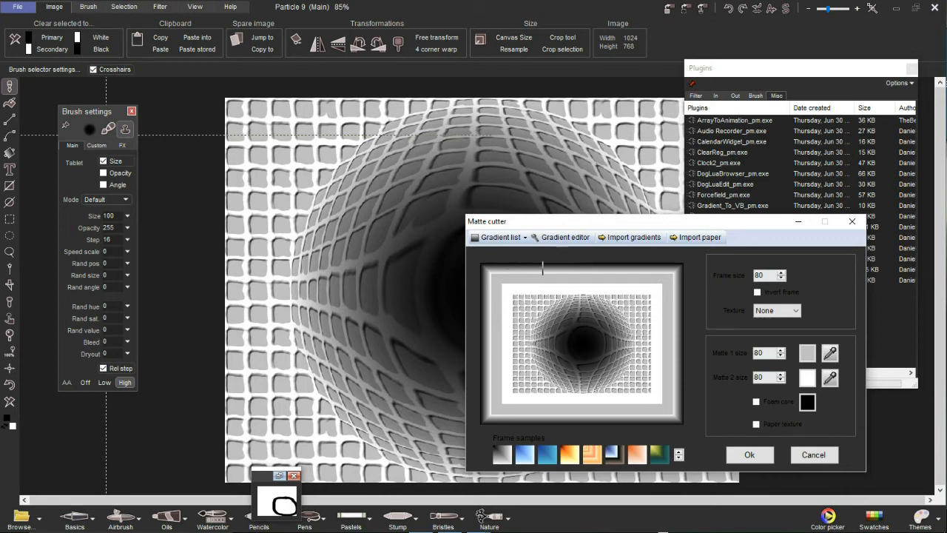
# Step: Try the red-yellow, striped orange, pale orange and green-yellow frame samples, settling on the striped orange one
pyautogui.click(570, 454)
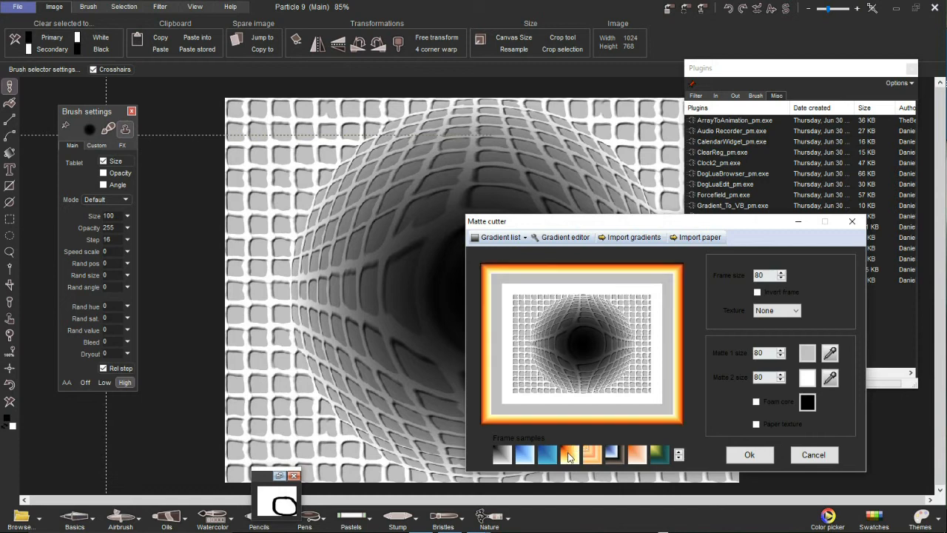
pyautogui.click(595, 457)
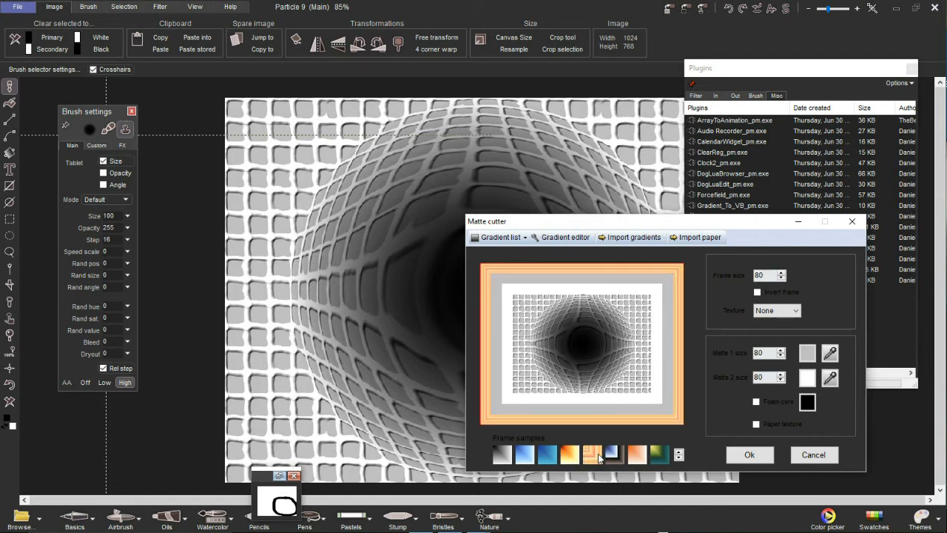
pyautogui.click(637, 454)
pyautogui.click(661, 457)
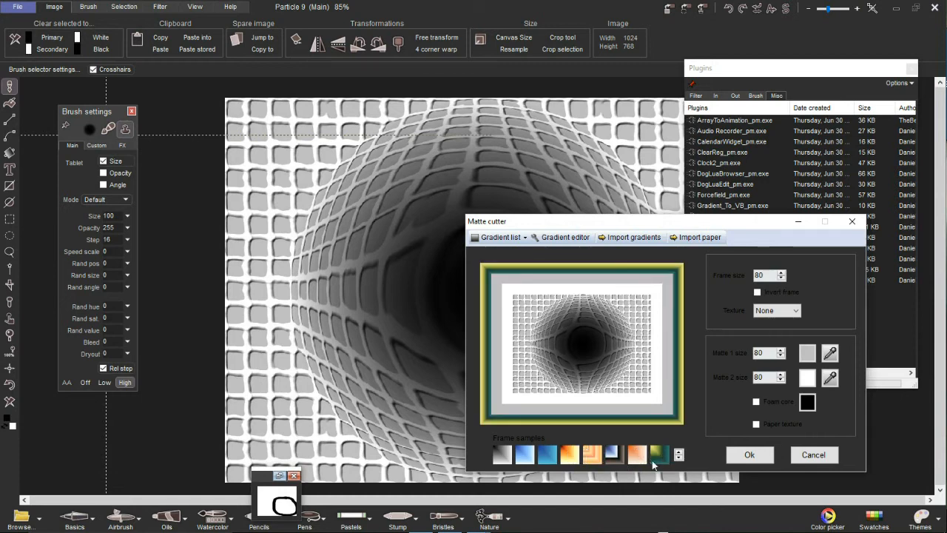
pyautogui.click(593, 459)
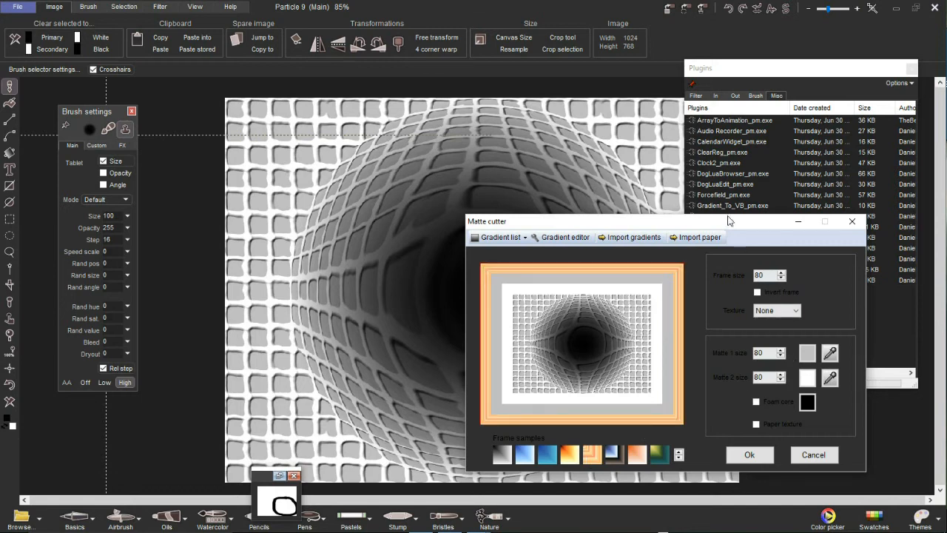
# Step: Move the Matte cutter window higher, bring up its gradient editor and close it without editing the gradient
pyautogui.moveTo(729, 229); pyautogui.dragTo(667, 132)
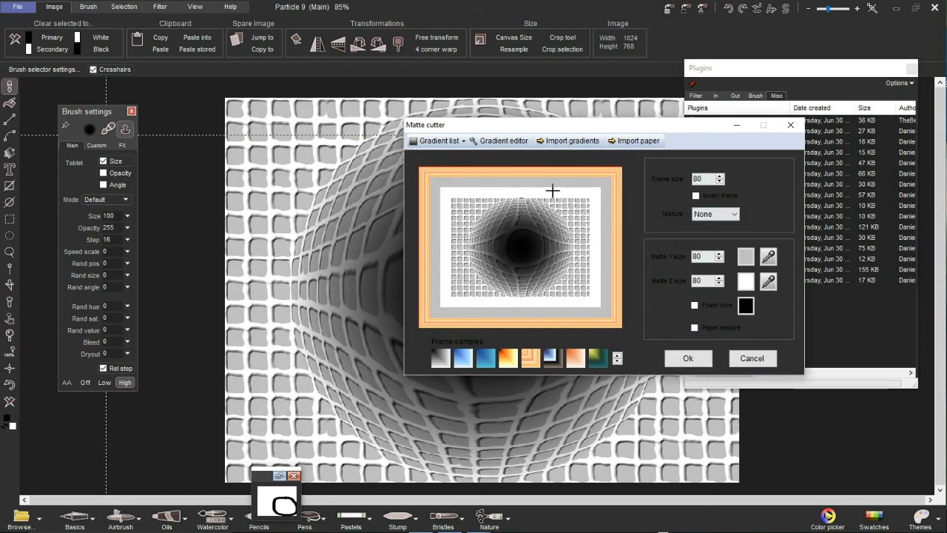
pyautogui.click(503, 141)
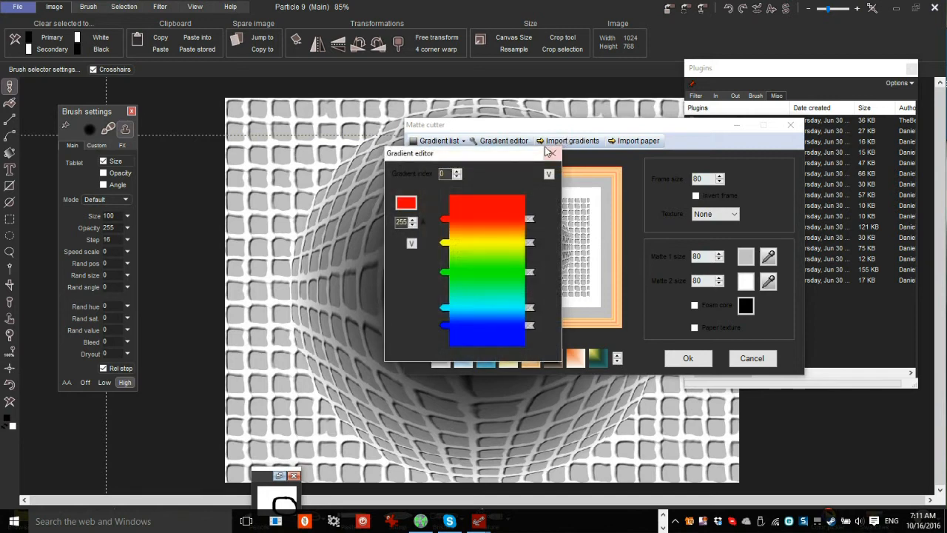
pyautogui.click(549, 153)
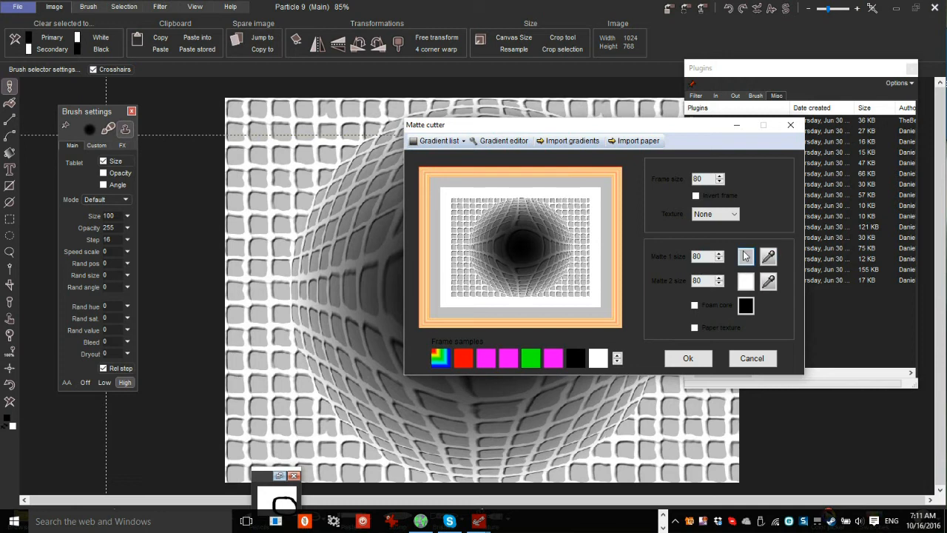
# Step: Give the frame the Wood grain texture and choose the solid red frame sample
pyautogui.click(737, 214)
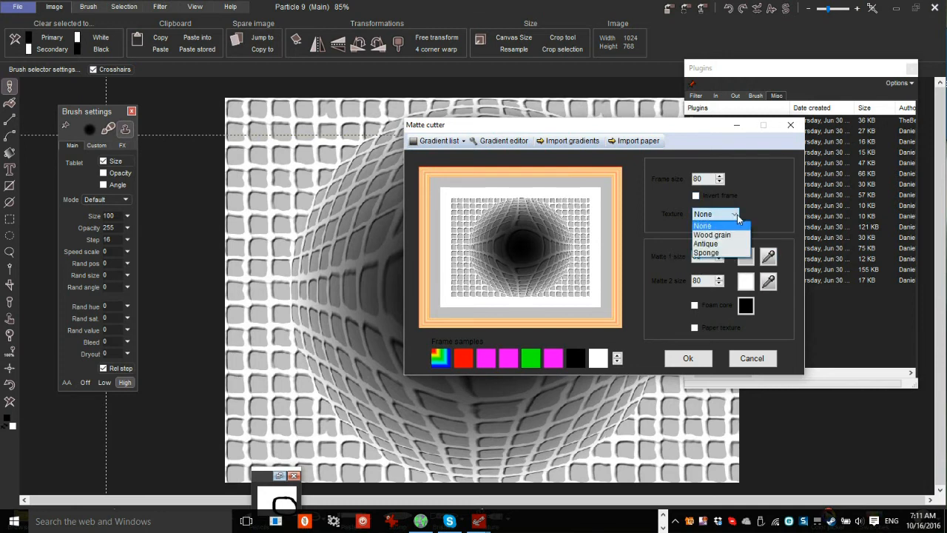
pyautogui.click(713, 236)
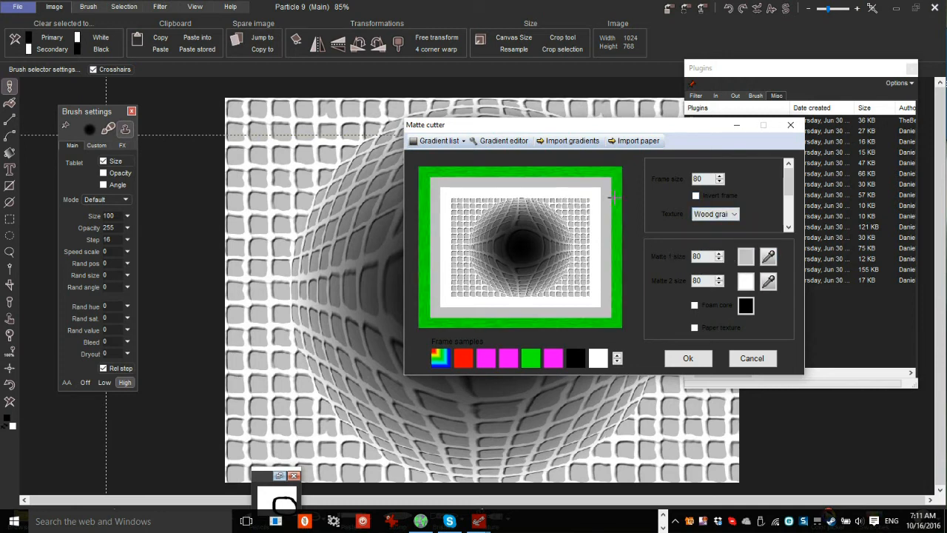
pyautogui.click(460, 361)
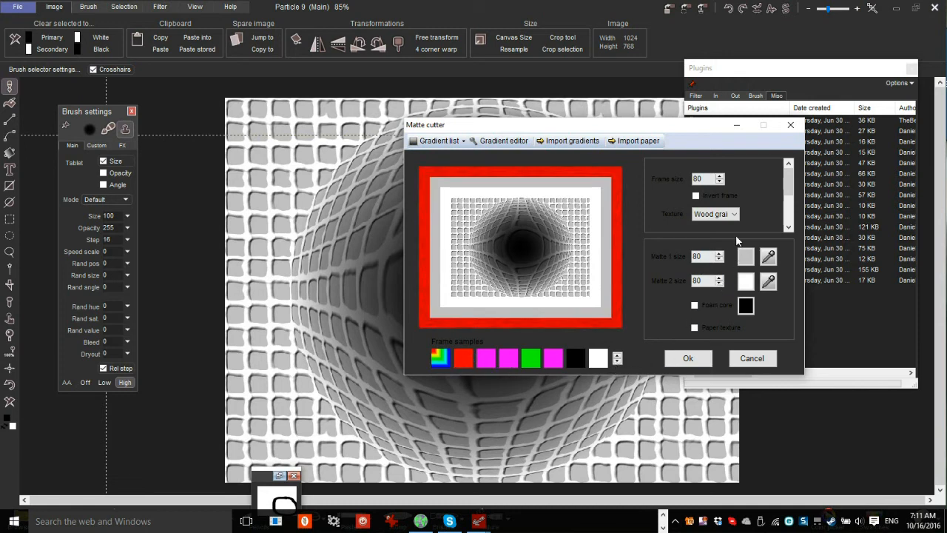
# Step: Try the Antique frame texture, switch to the Sponge texture and turn on frame inversion
pyautogui.click(714, 214)
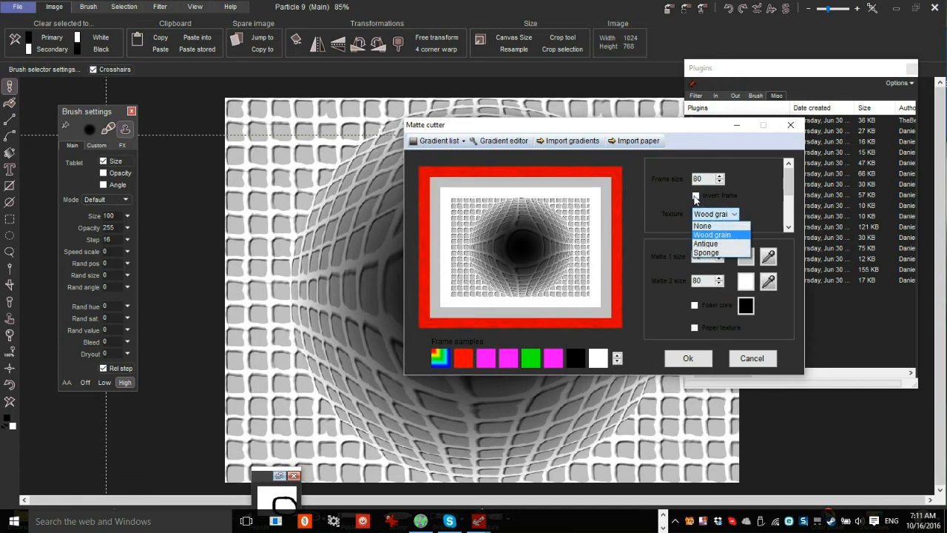
pyautogui.click(713, 245)
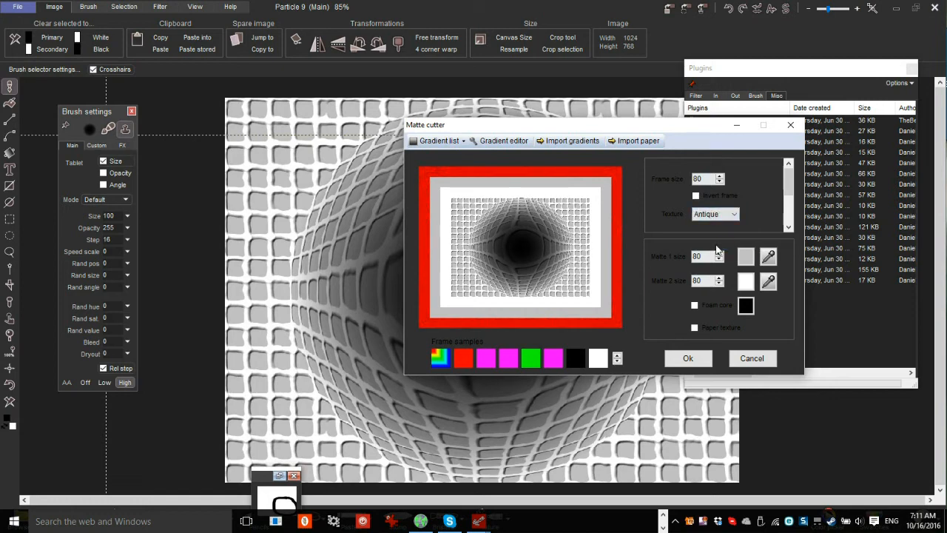
pyautogui.click(714, 215)
pyautogui.click(709, 252)
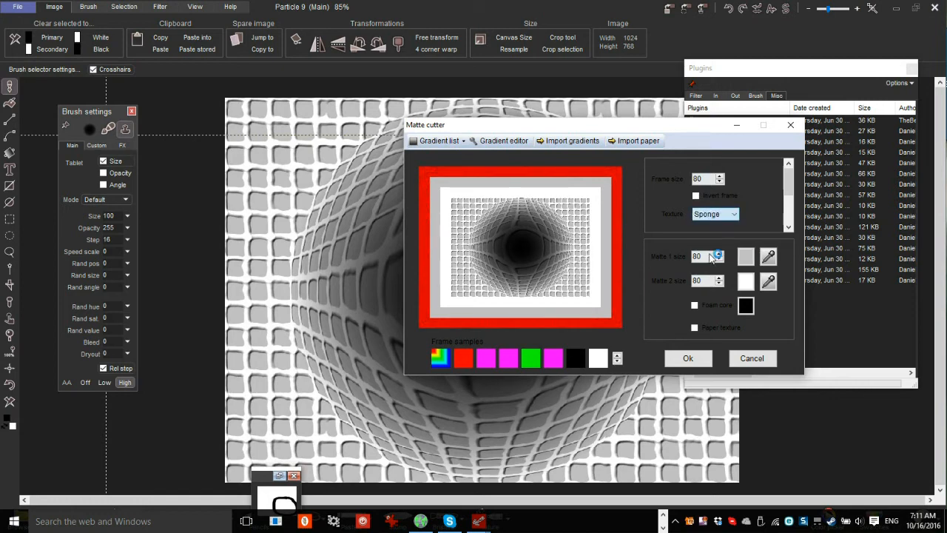
pyautogui.click(695, 196)
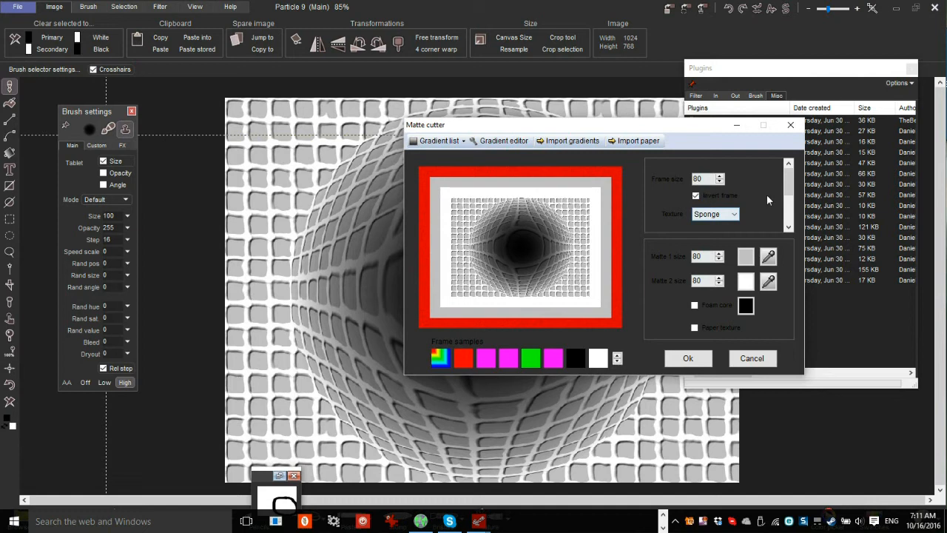
# Step: Set the frame texture's wave to Sine and turn on the foam core and paper texture for the mattes
pyautogui.click(790, 215)
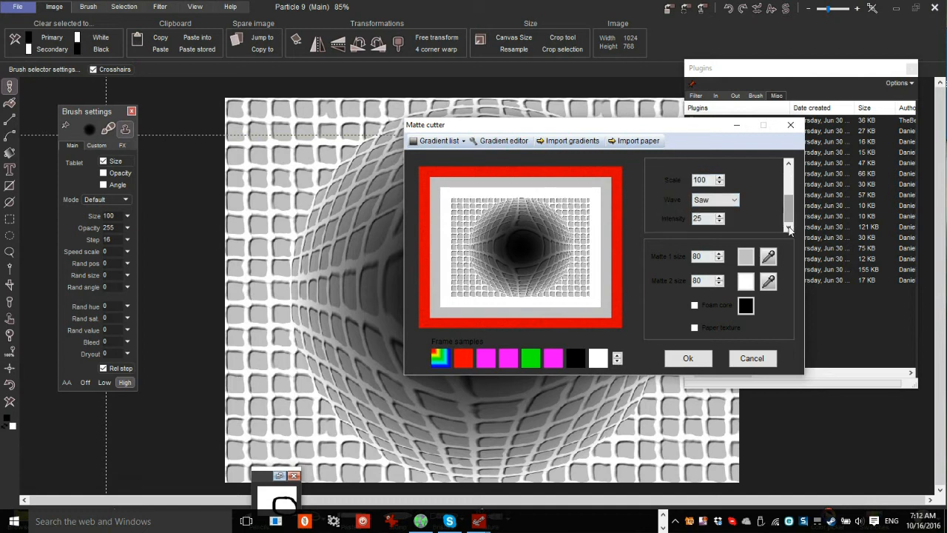
pyautogui.click(714, 199)
pyautogui.click(706, 230)
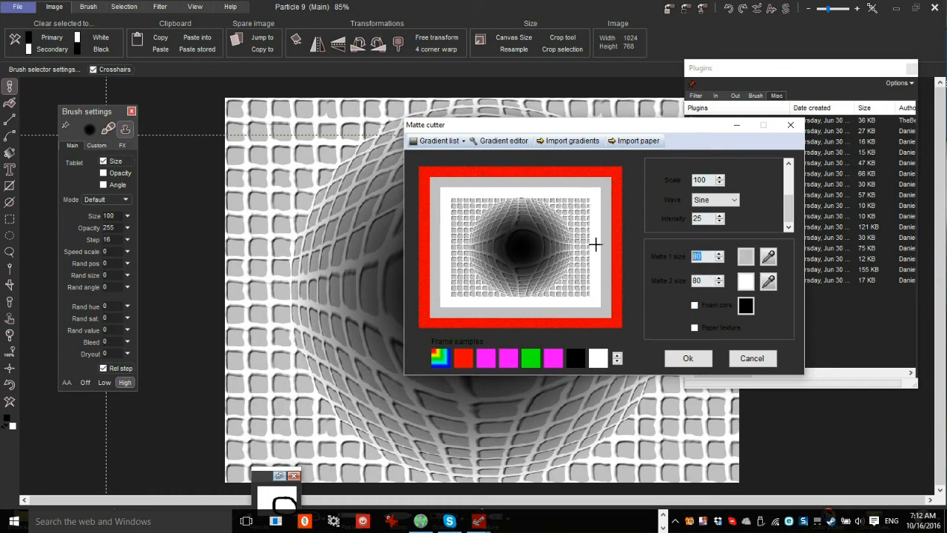
pyautogui.click(694, 304)
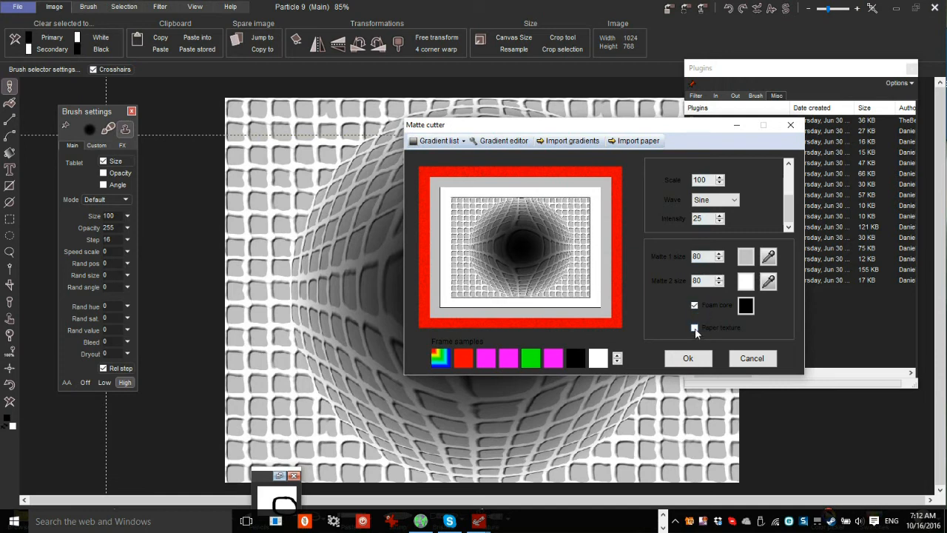
pyautogui.click(695, 327)
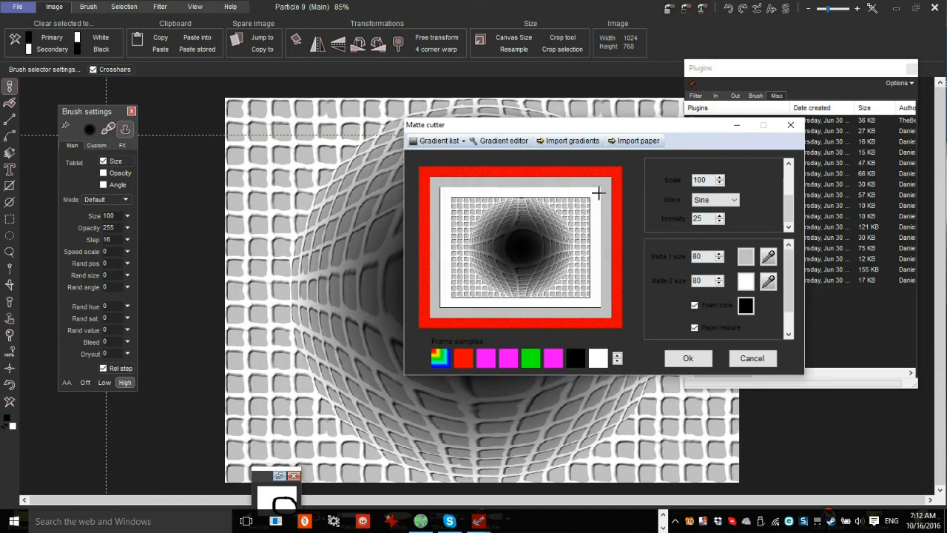
# Step: Choose the pale gold frame sample, adjust the paper texture intensity and apply the matte frame to the picture
pyautogui.click(618, 360)
pyautogui.click(555, 361)
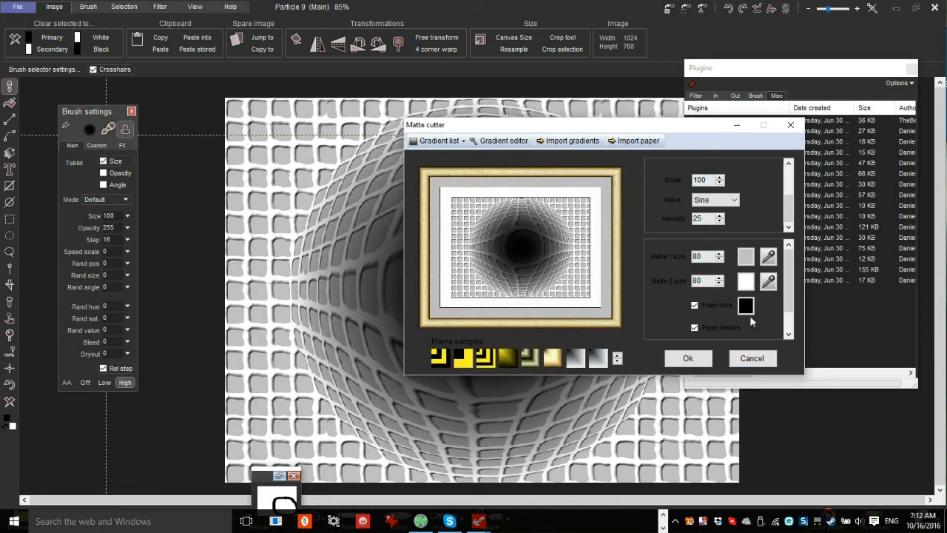
pyautogui.scroll(-1, 786, 311)
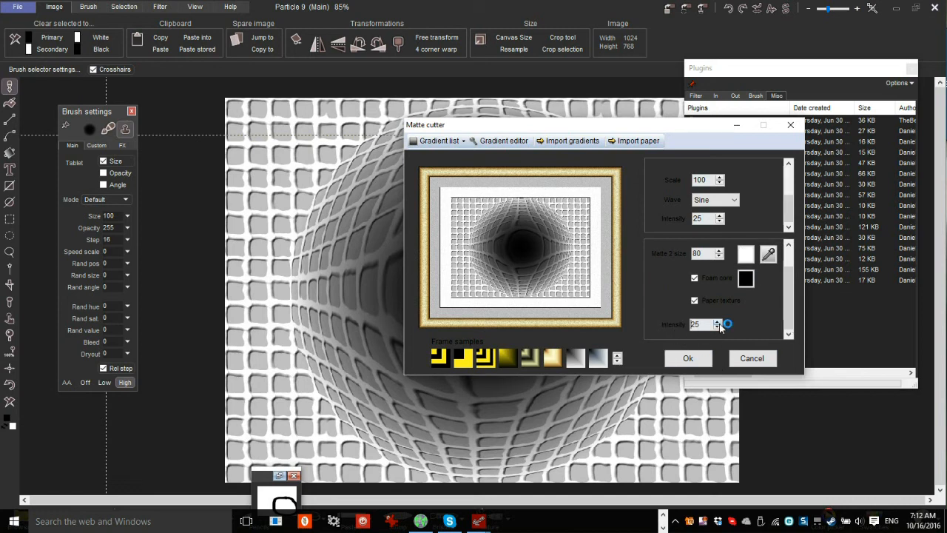
pyautogui.click(716, 323)
pyautogui.click(688, 359)
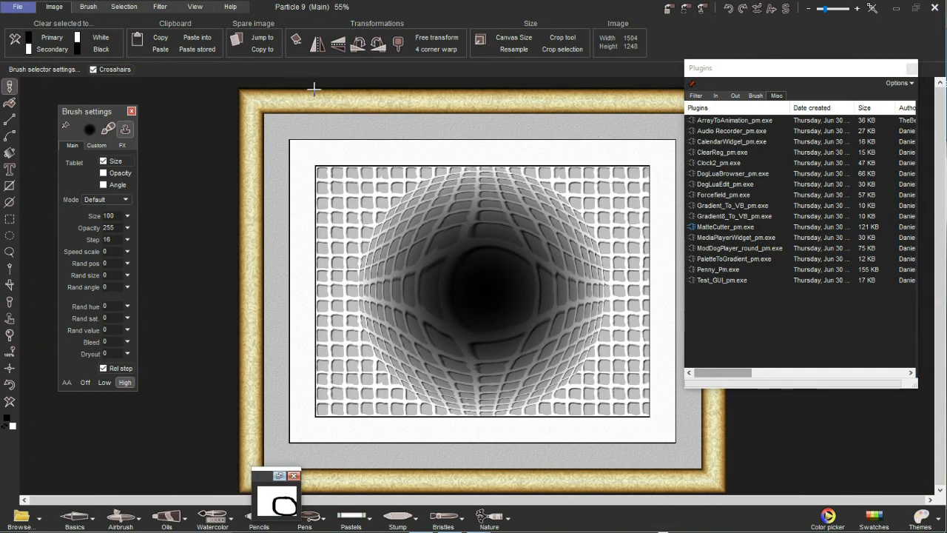
# Step: Examine the gold frame's texture and the paper grain of the two mattes up close, then the whole framed picture
pyautogui.scroll(1, 341, 155)
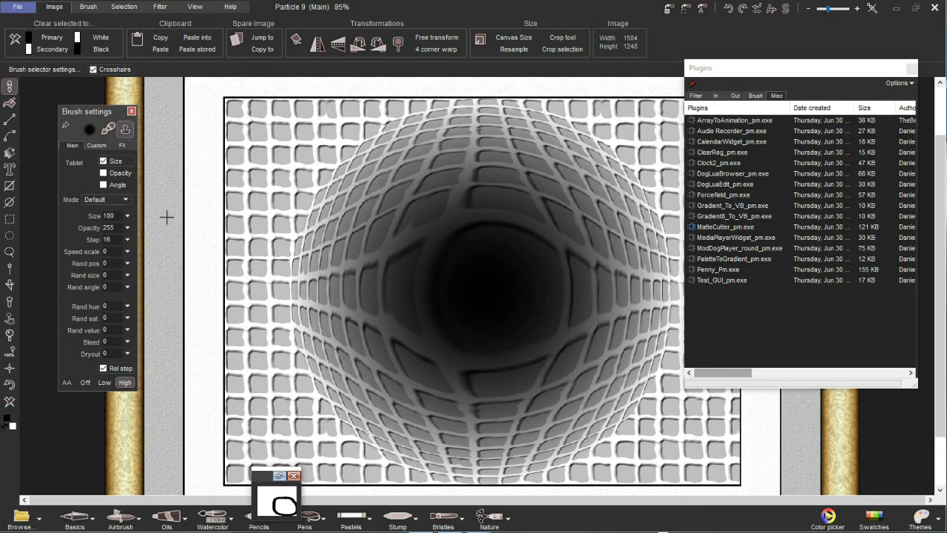
pyautogui.scroll(1, 167, 216)
pyautogui.scroll(5, 261, 314)
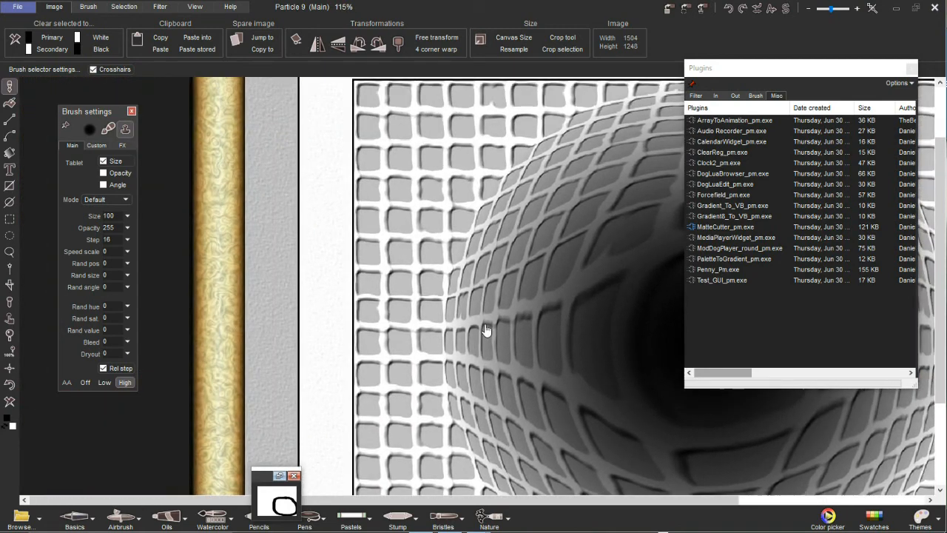
pyautogui.scroll(3, 333, 309)
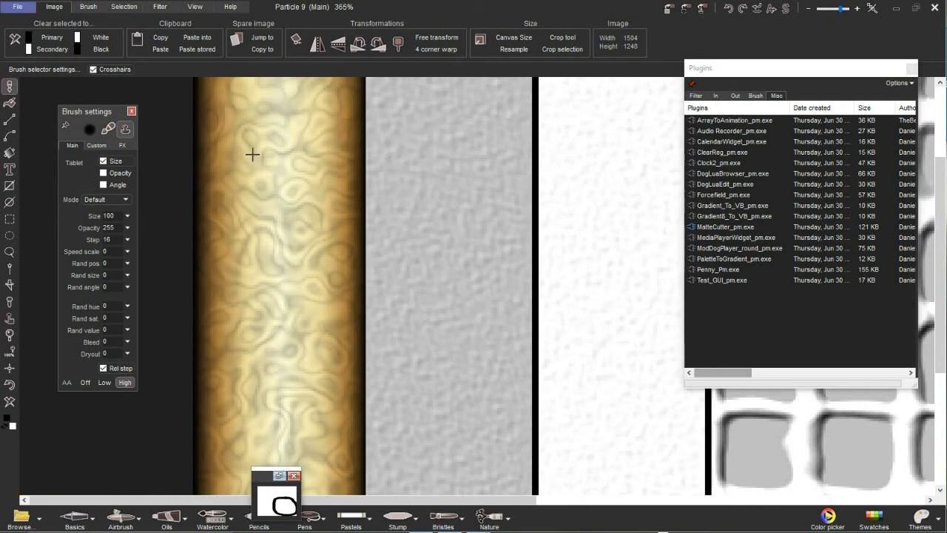
pyautogui.scroll(-8, 298, 176)
pyautogui.scroll(-3, 349, 190)
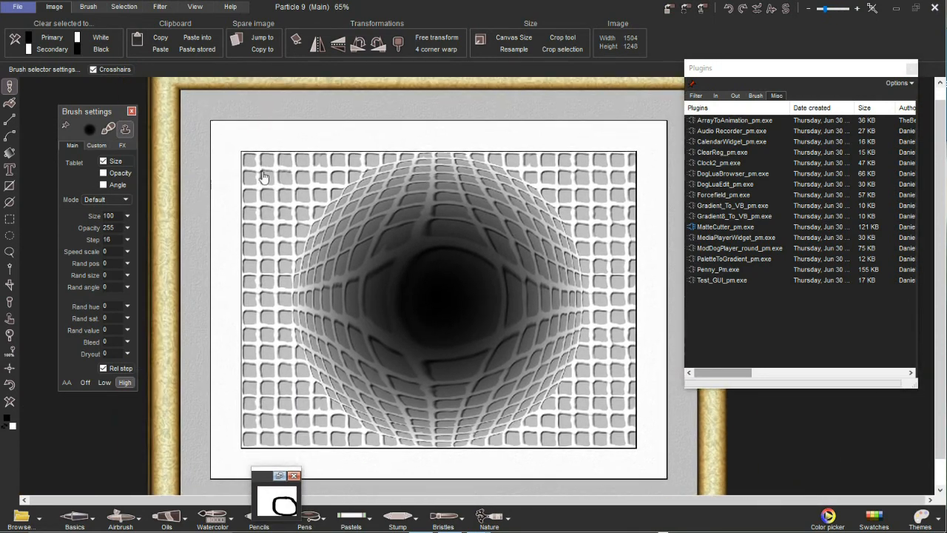
pyautogui.scroll(4, 391, 215)
pyautogui.scroll(-3, 452, 243)
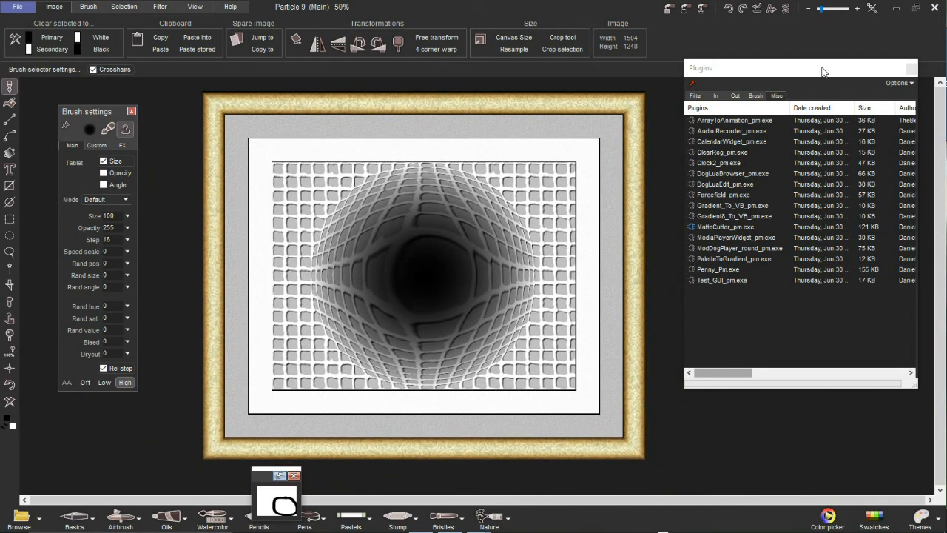
# Step: Apply the BlackHole filter plugin to the framed picture and check the Plugins window's options without choosing any
pyautogui.moveTo(837, 75); pyautogui.dragTo(818, 127)
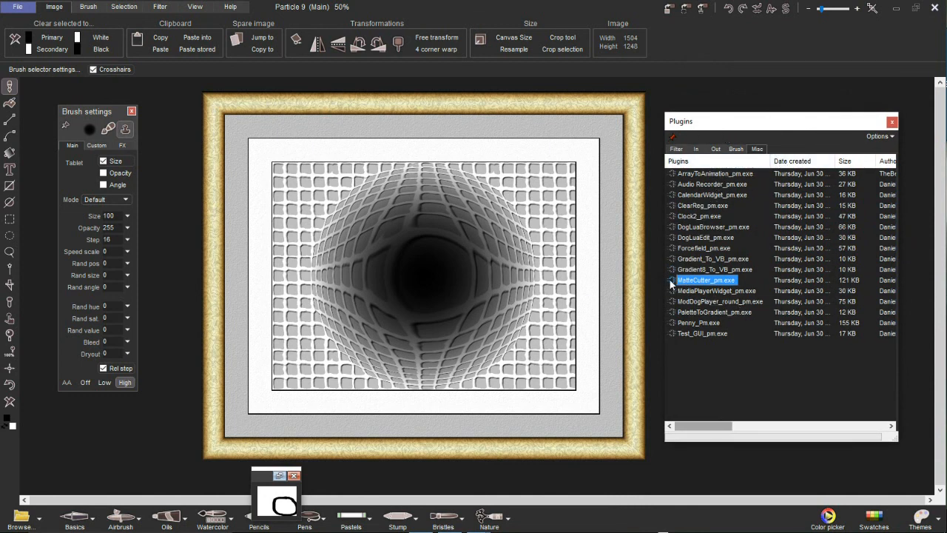
pyautogui.click(678, 150)
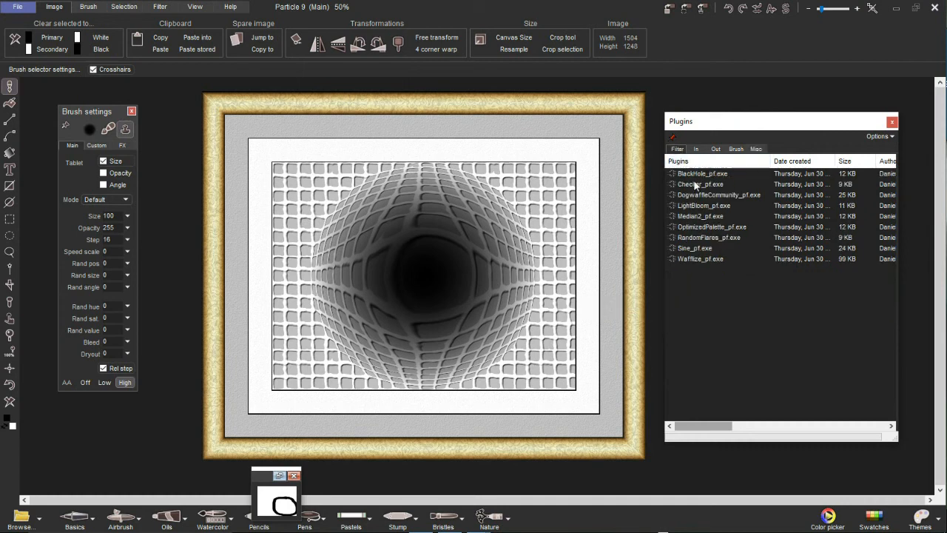
pyautogui.click(697, 175)
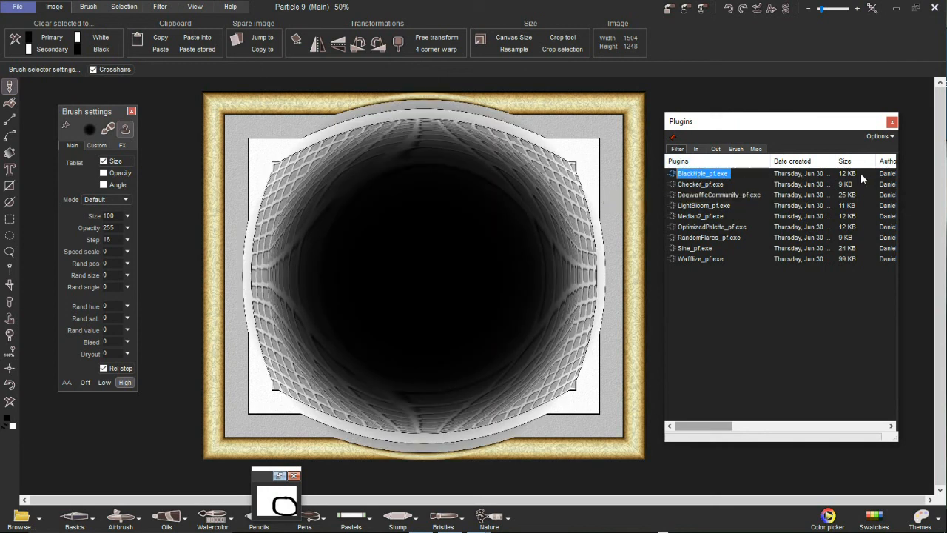
pyautogui.click(878, 137)
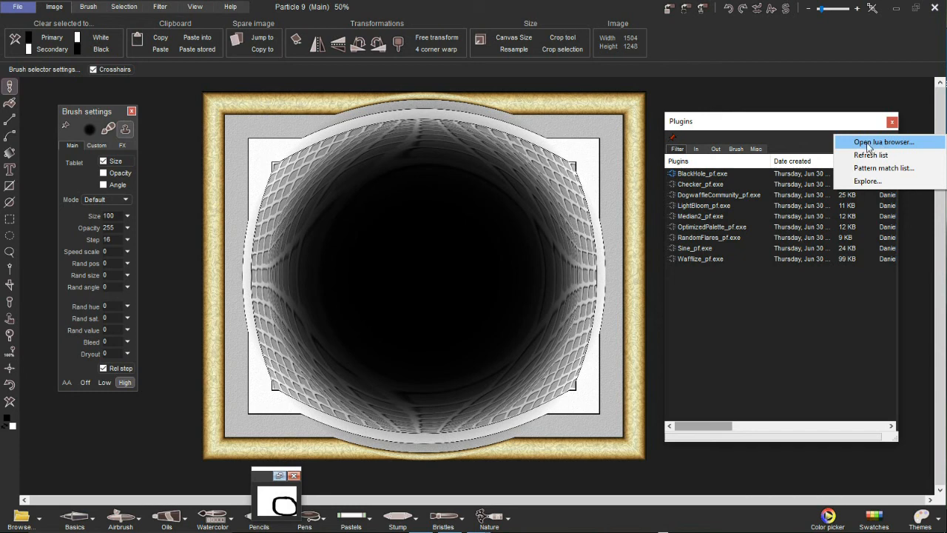
pyautogui.click(780, 130)
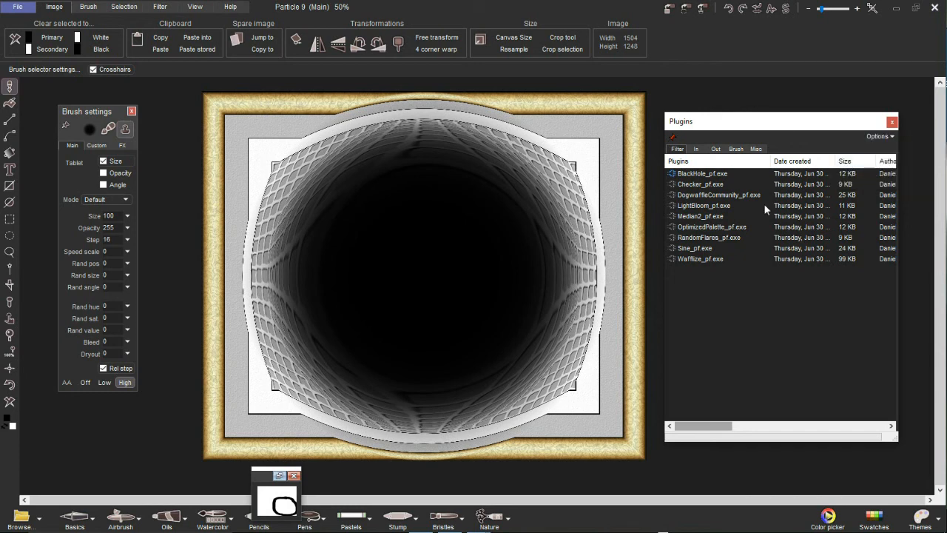